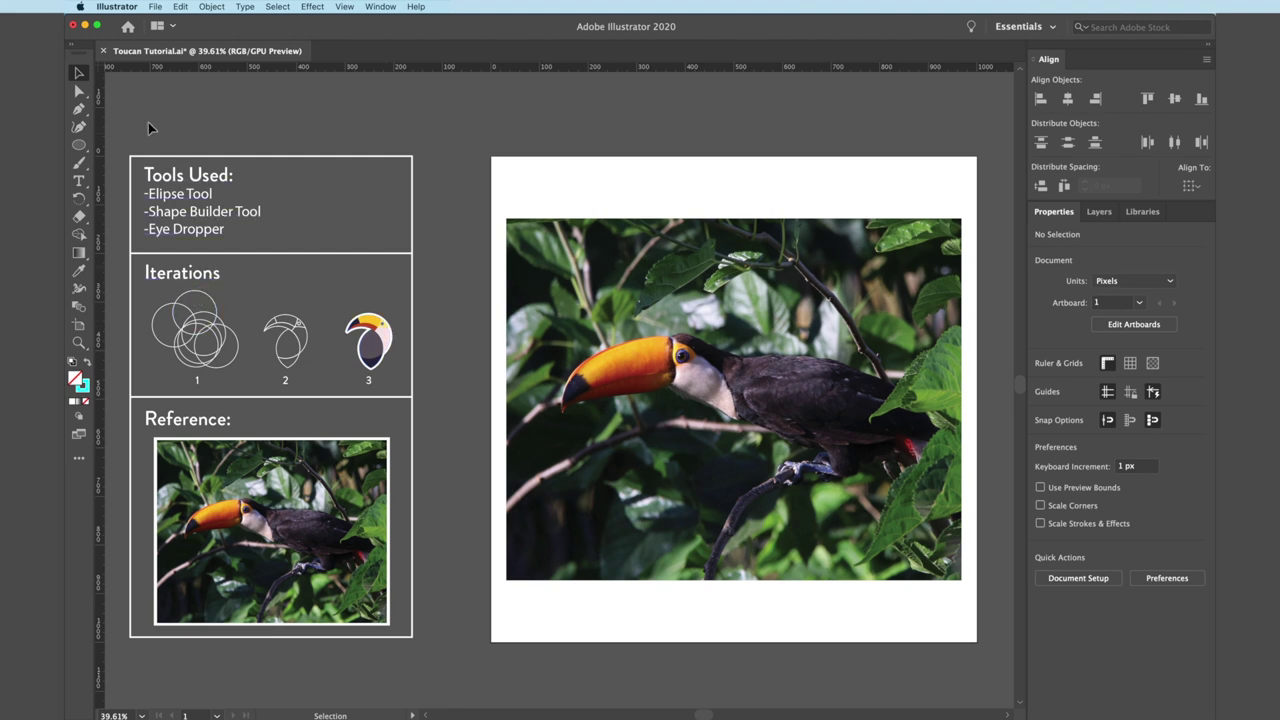
click(80, 147)
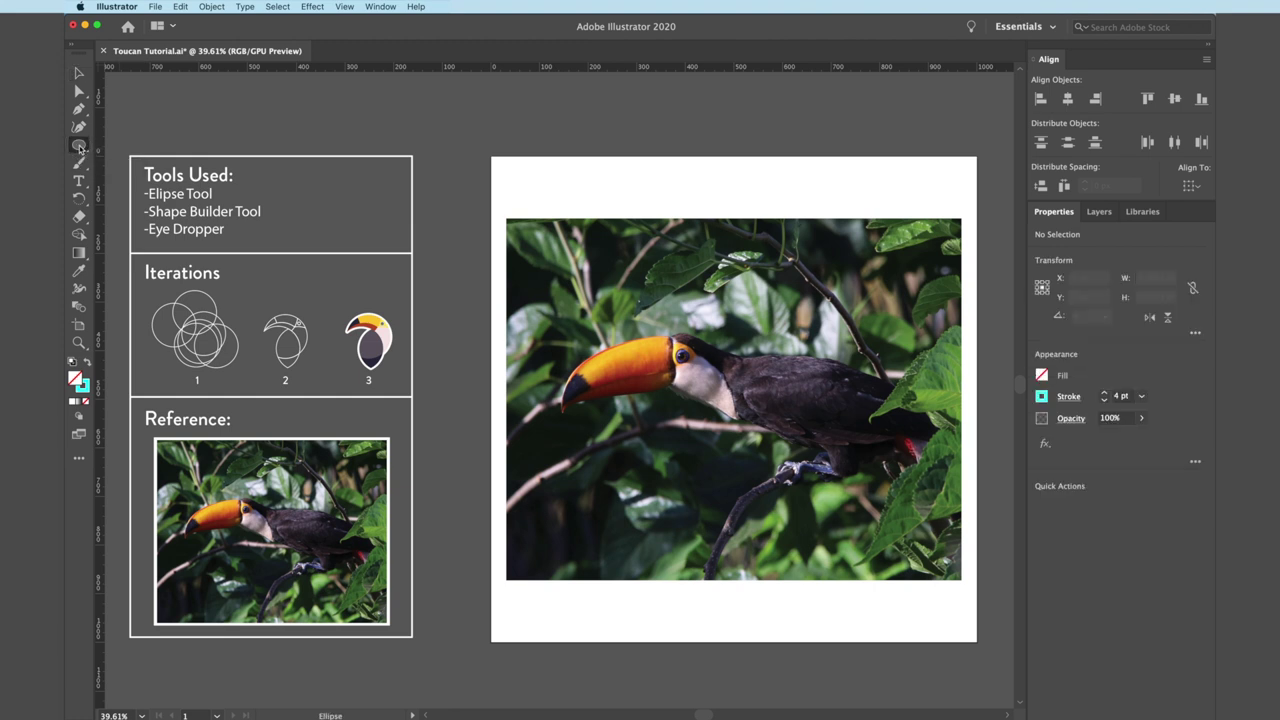
click(1043, 397)
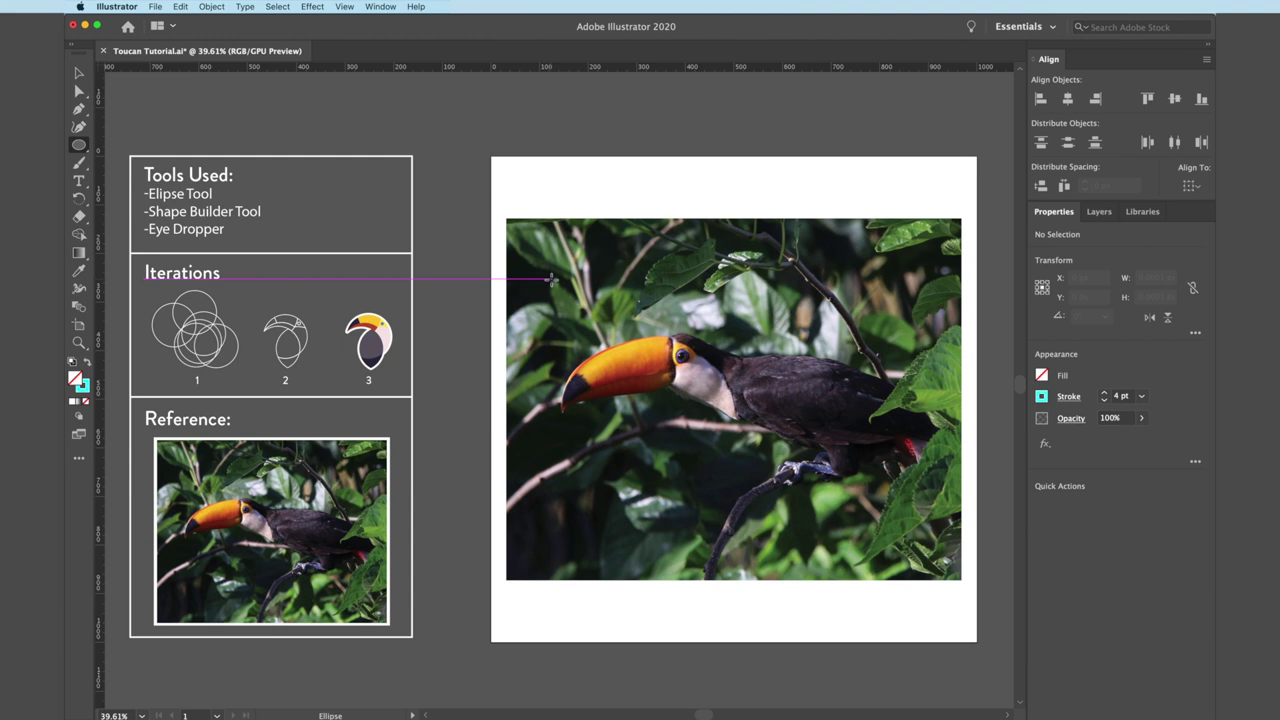
Step: Draw a circle over the toucan's head, then position and resize it to 385 px to frame head and beak
mouse_move(551, 280)
mouse_down()
mouse_move(595, 305)
mouse_move(716, 461)
mouse_up()
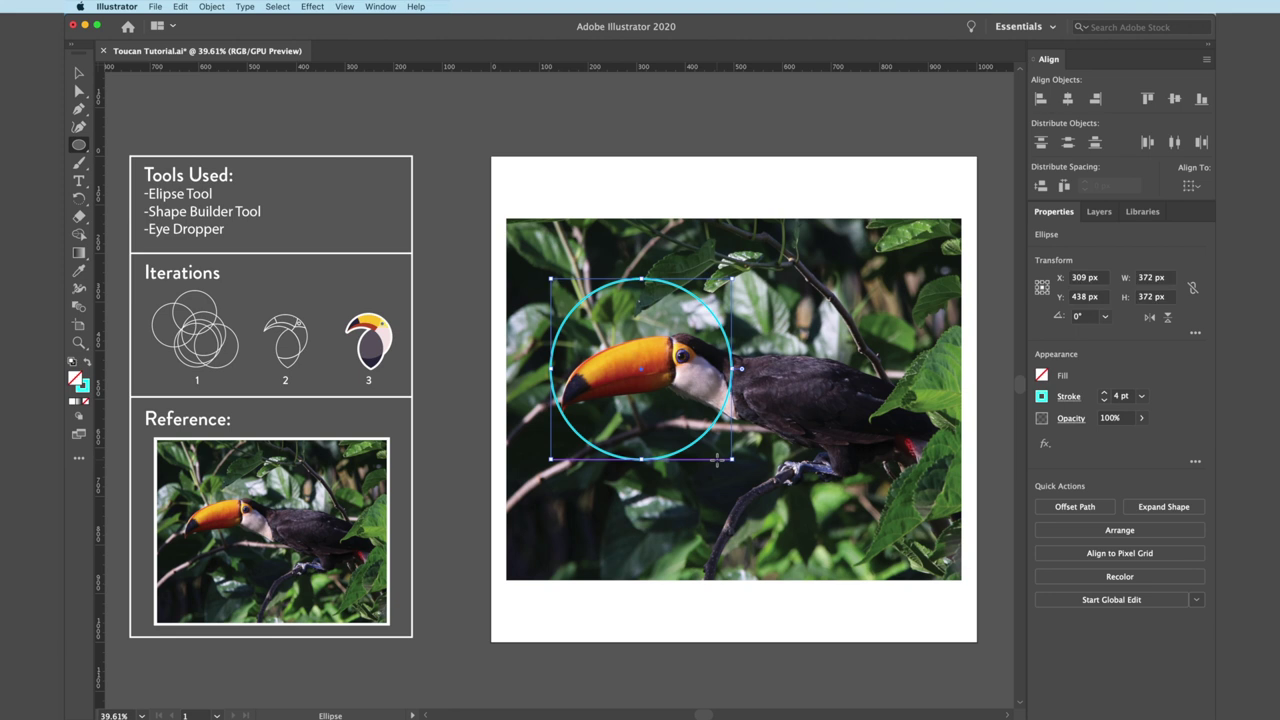
key(v)
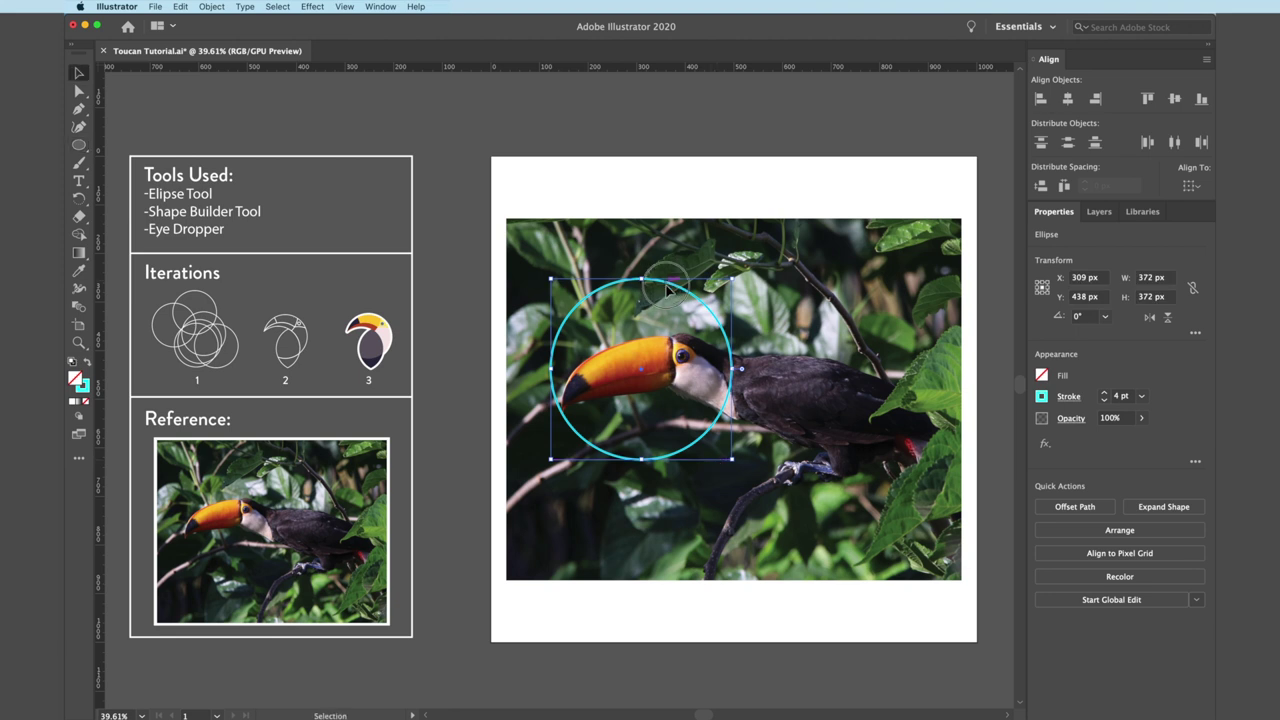
drag(668, 301, 672, 347)
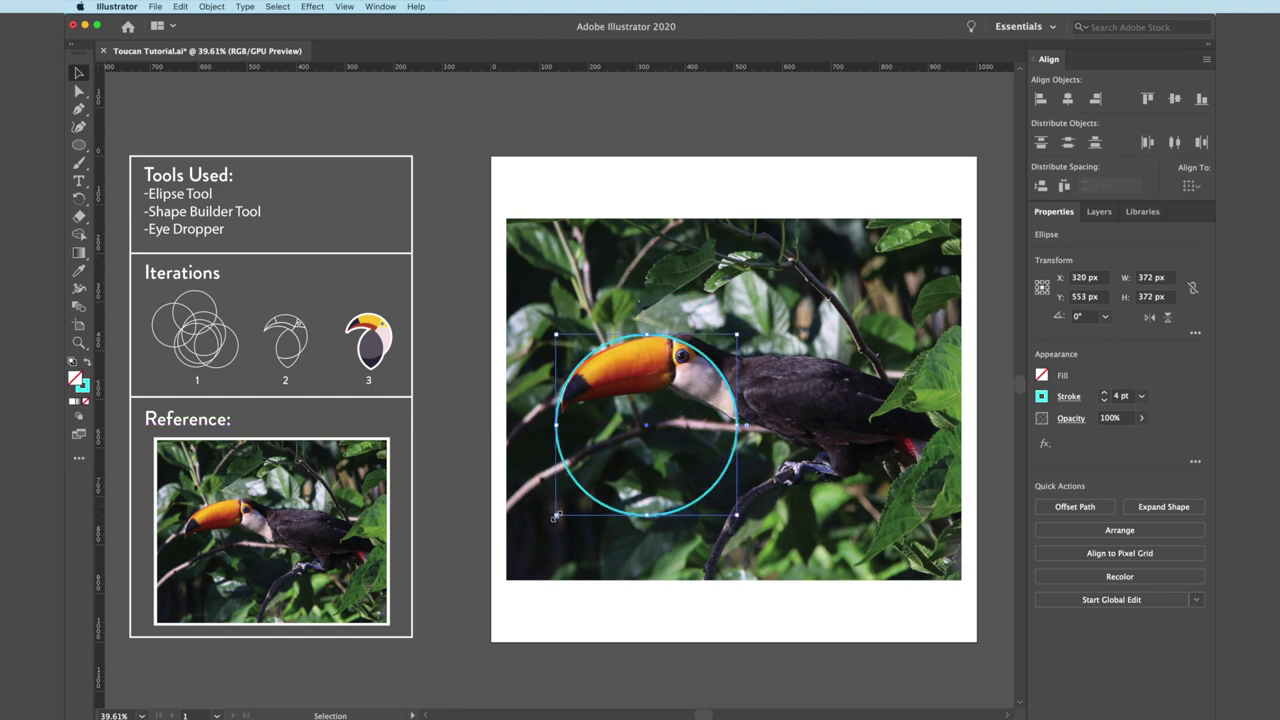
mouse_move(556, 515)
mouse_down()
mouse_move(535, 530)
mouse_move(550, 522)
mouse_up()
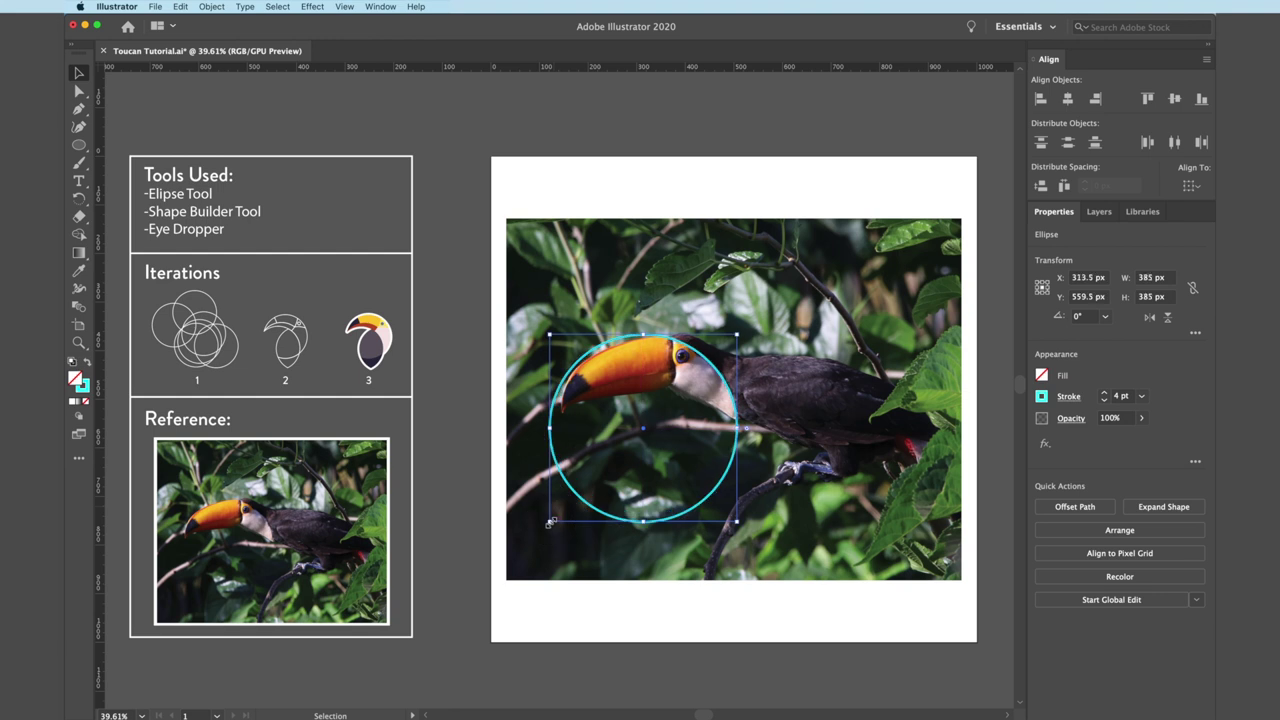
key(Up)
key(Up)
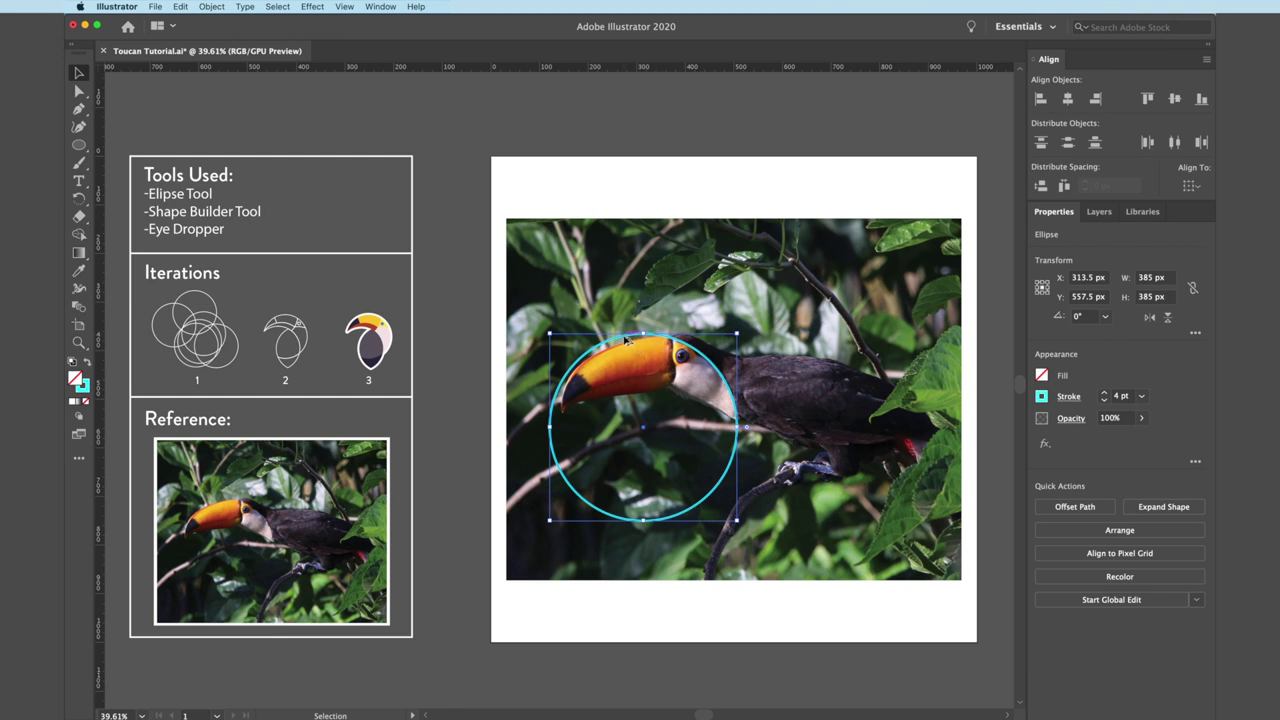
Step: Duplicate the circle just below the original and nudge the copy up and right
drag(624, 340, 615, 382)
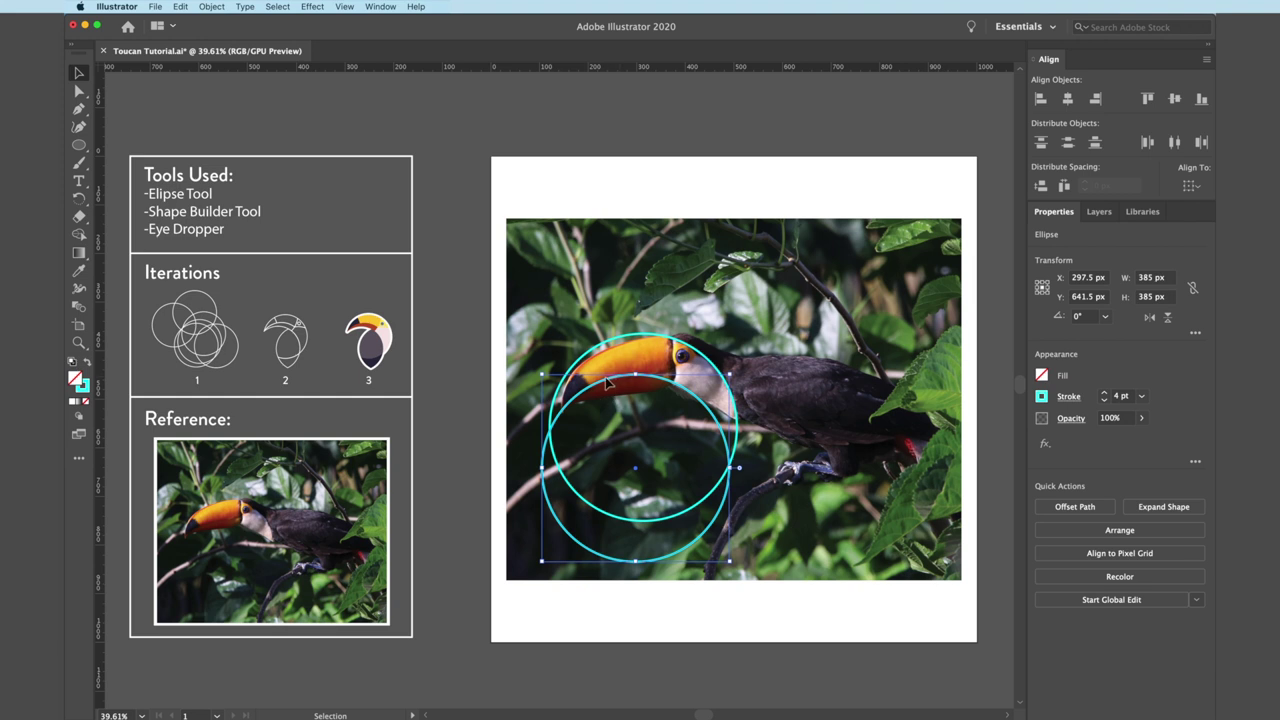
drag(607, 381, 610, 383)
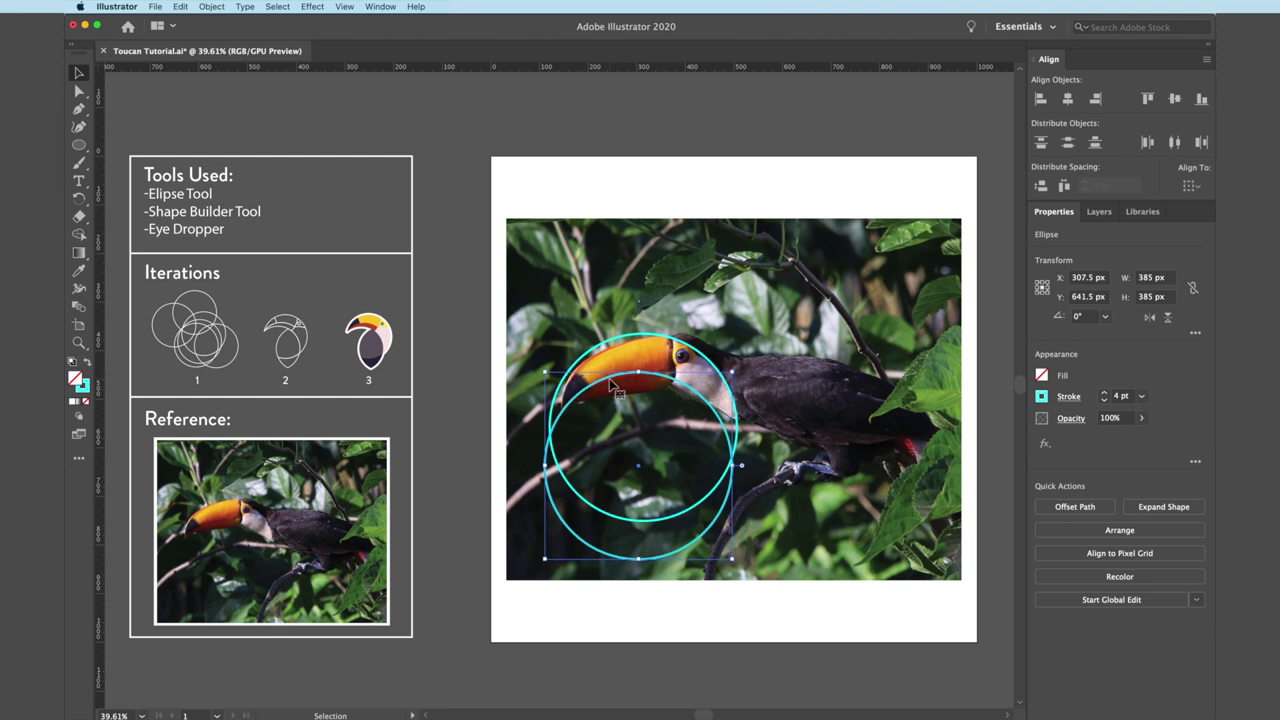
key(Up)
key(Up)
key(Up)
key(Right)
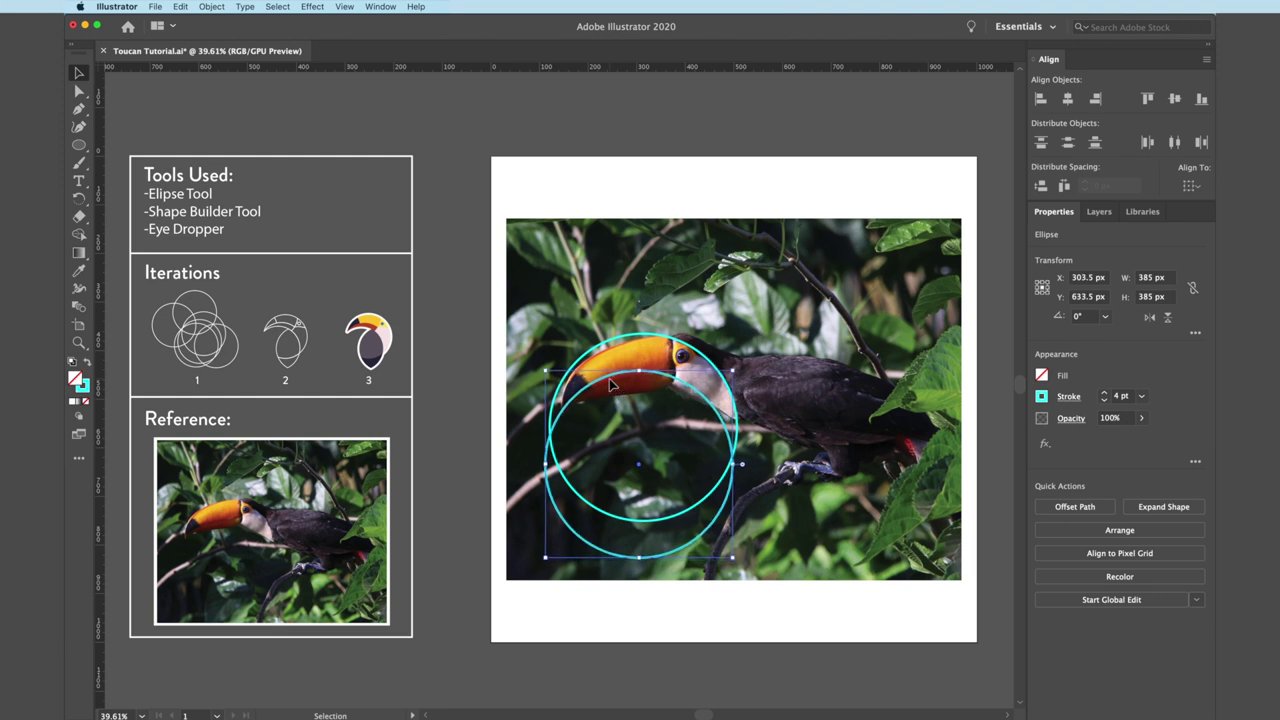
key(Right)
key(Right)
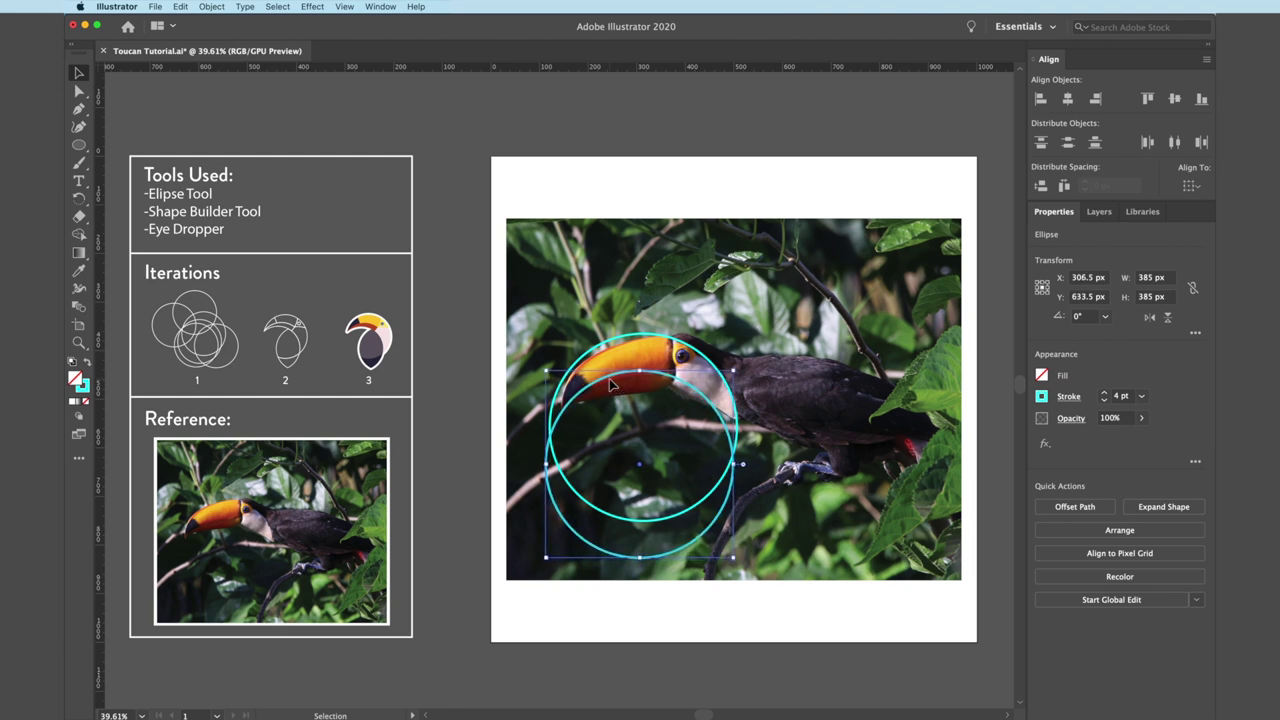
click(614, 385)
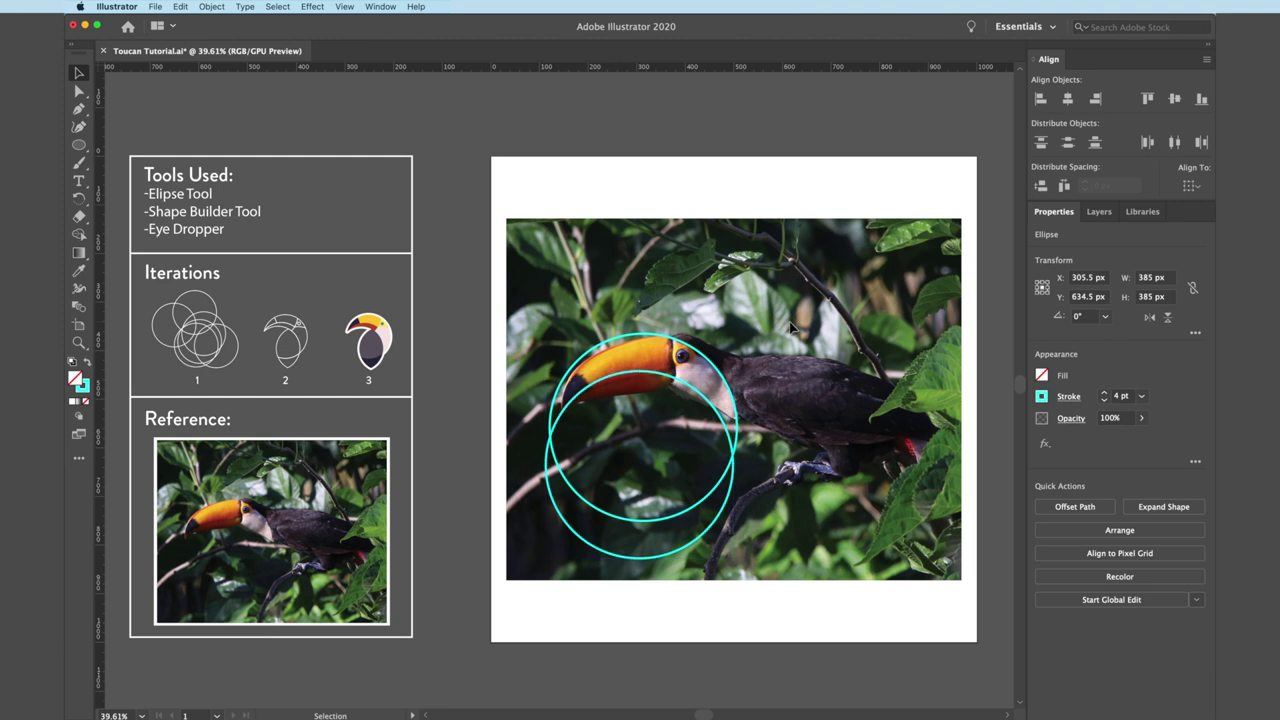
Step: Add a lower copy, raise the middle circle, and copy a circle up-left beside the beak
drag(636, 372, 621, 395)
click(624, 376)
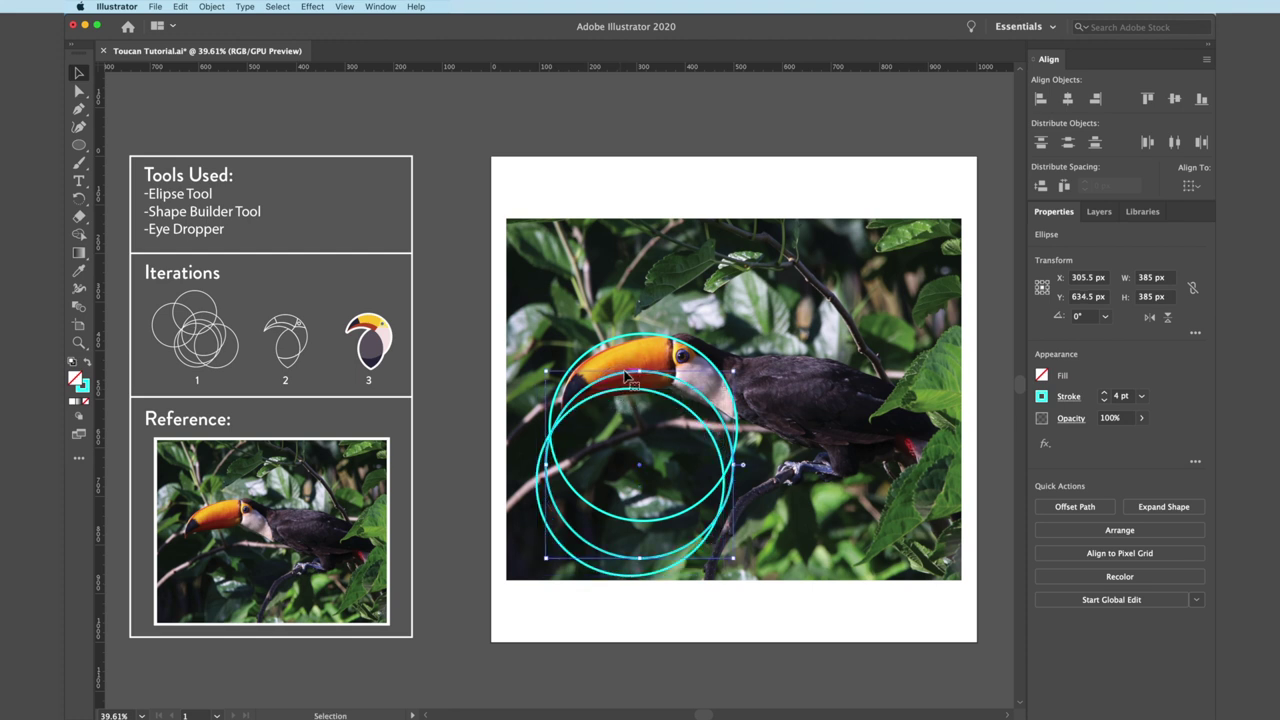
key(Up)
key(Up)
key(Up)
key(Up)
key(Up)
key(Up)
key(Up)
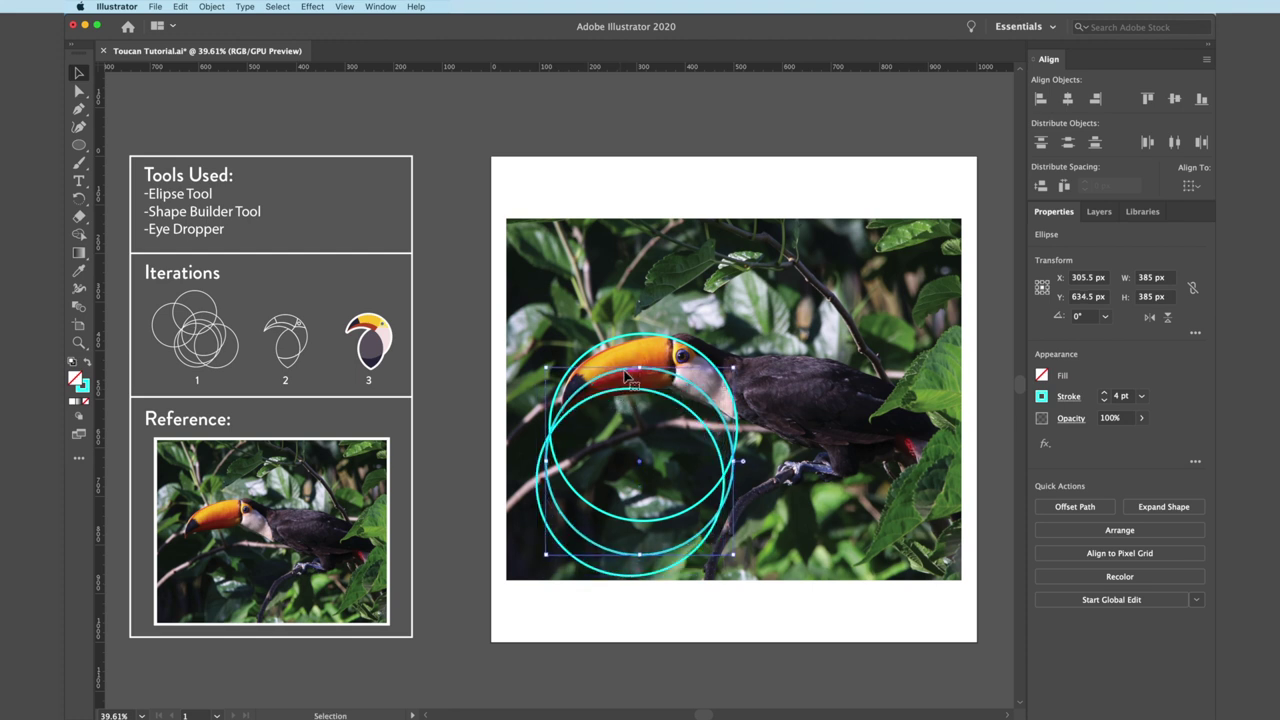
drag(614, 369, 556, 340)
Step: Raise the upper circle above the head and place another circle on the neck, nudged 2 px left
click(540, 352)
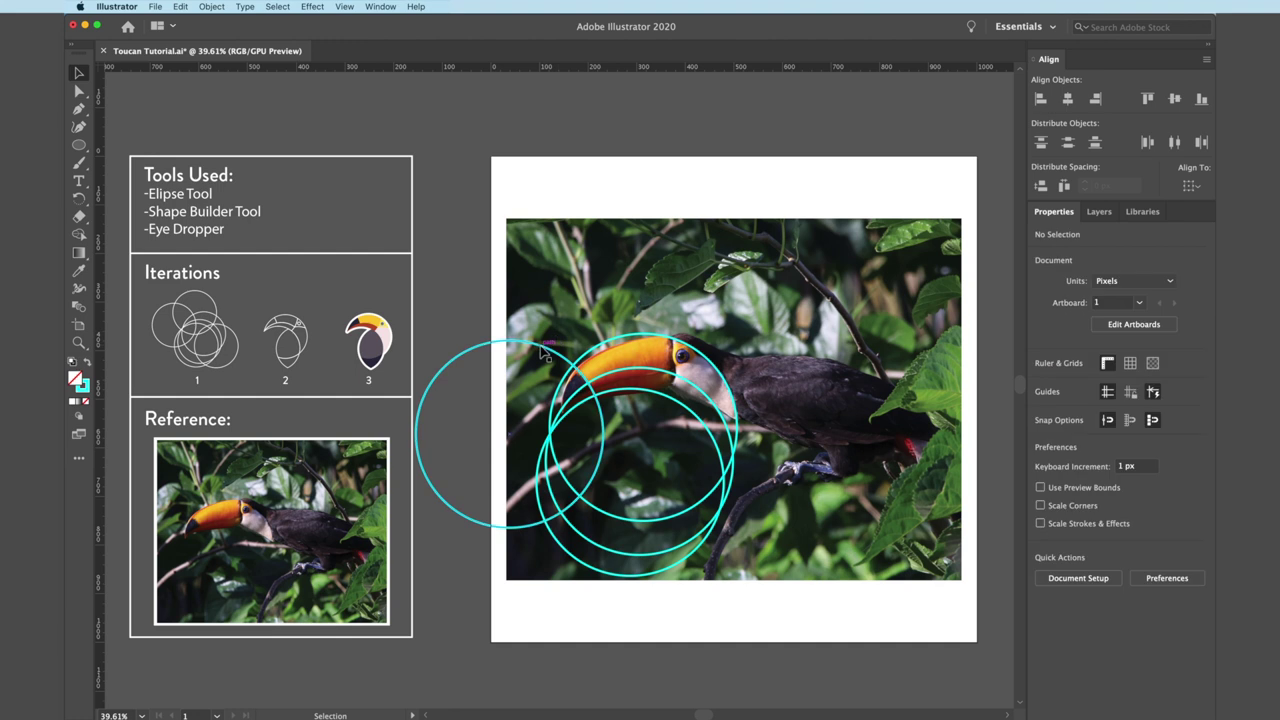
drag(676, 340, 620, 285)
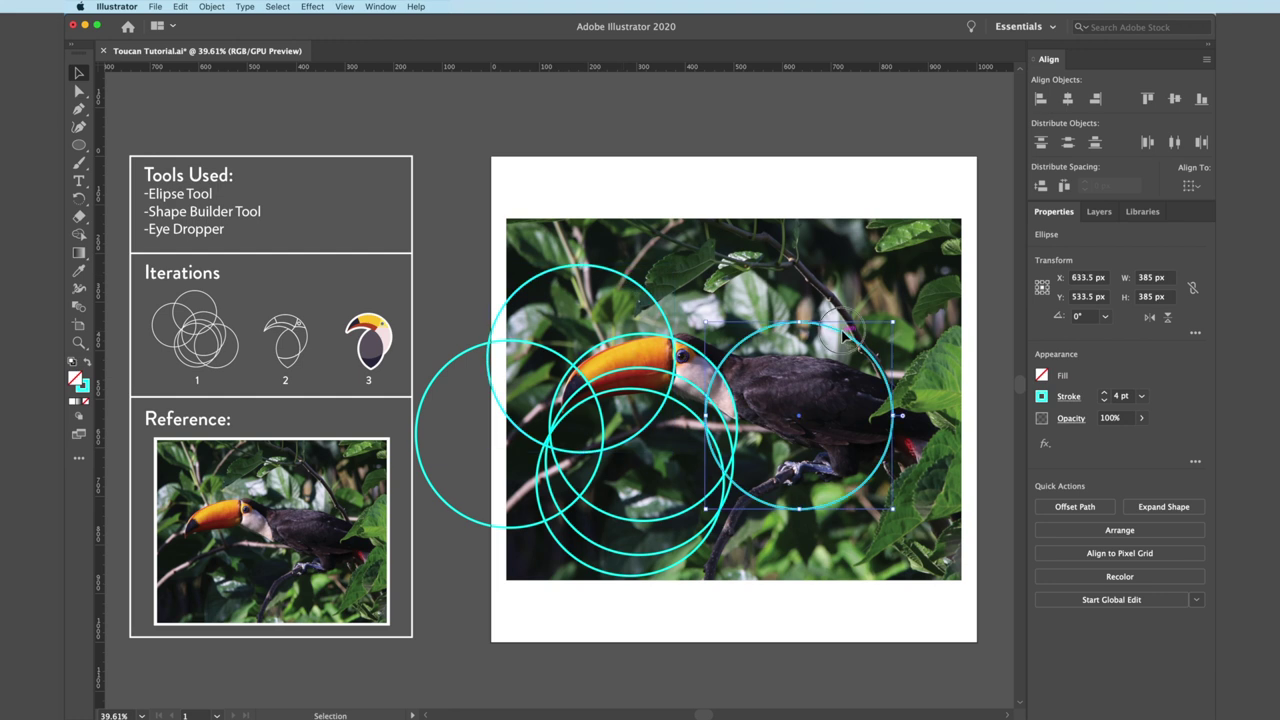
drag(832, 344, 760, 381)
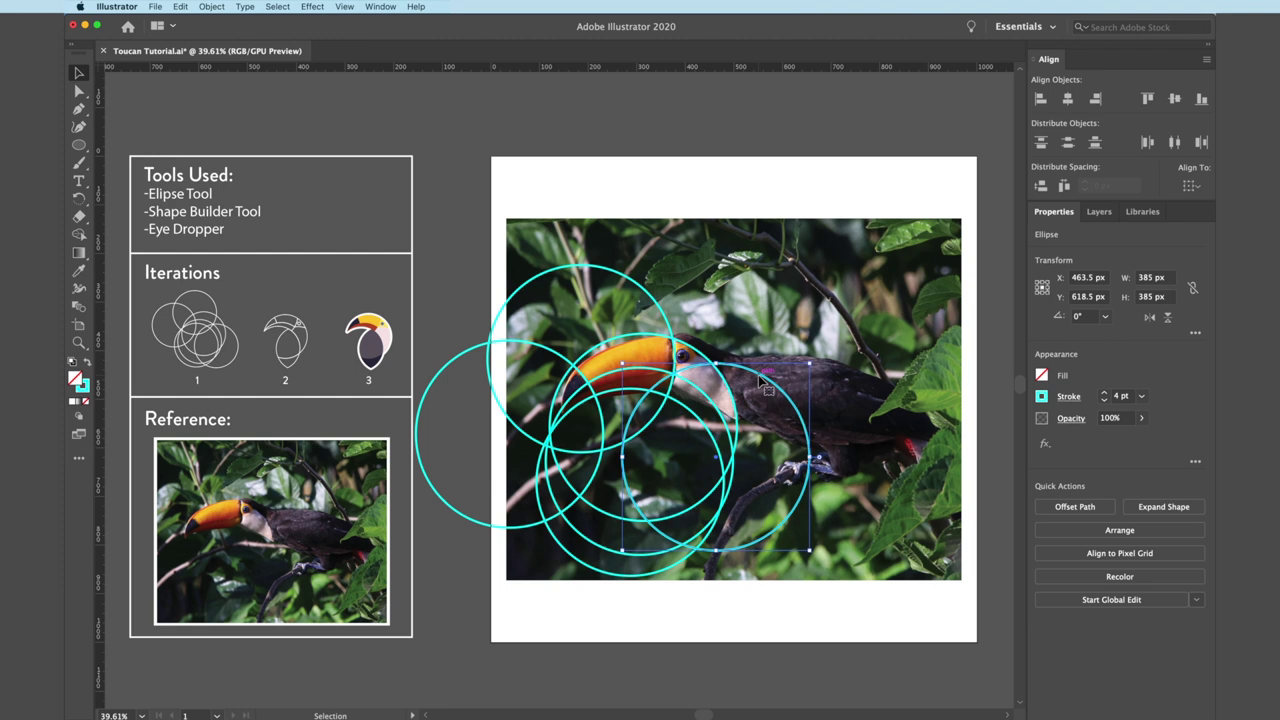
key(Left)
key(Left)
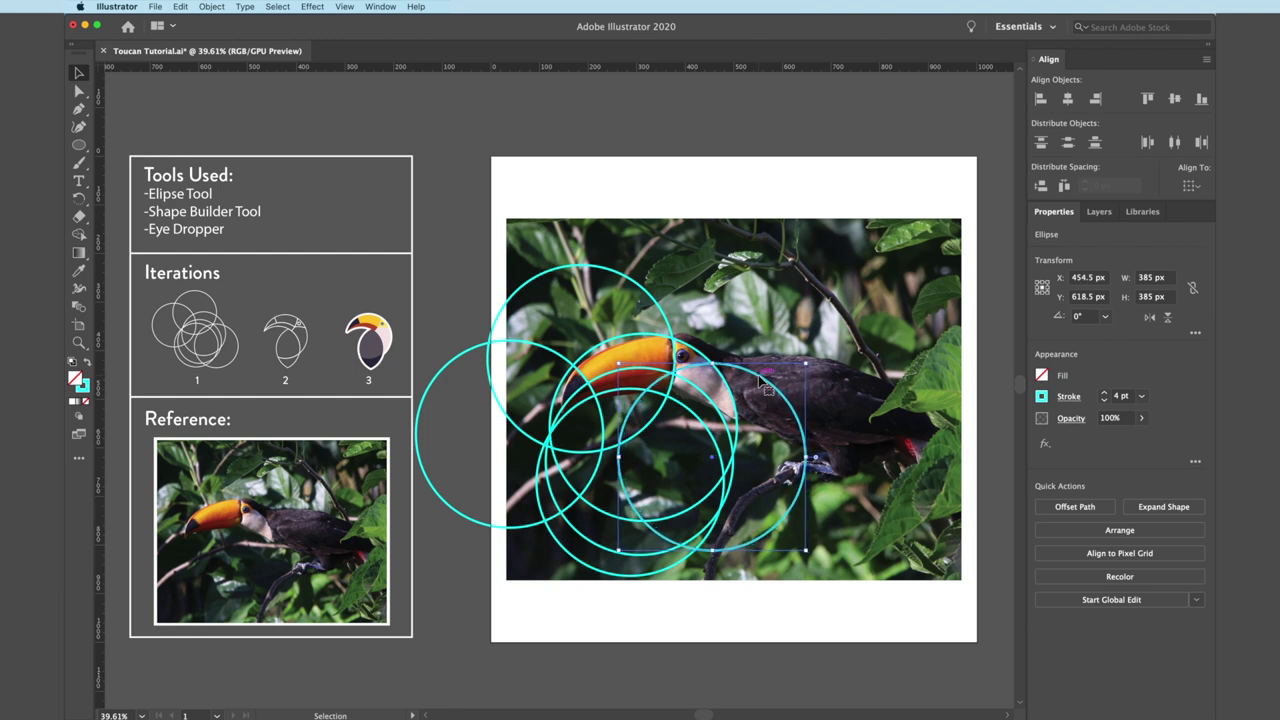
click(540, 303)
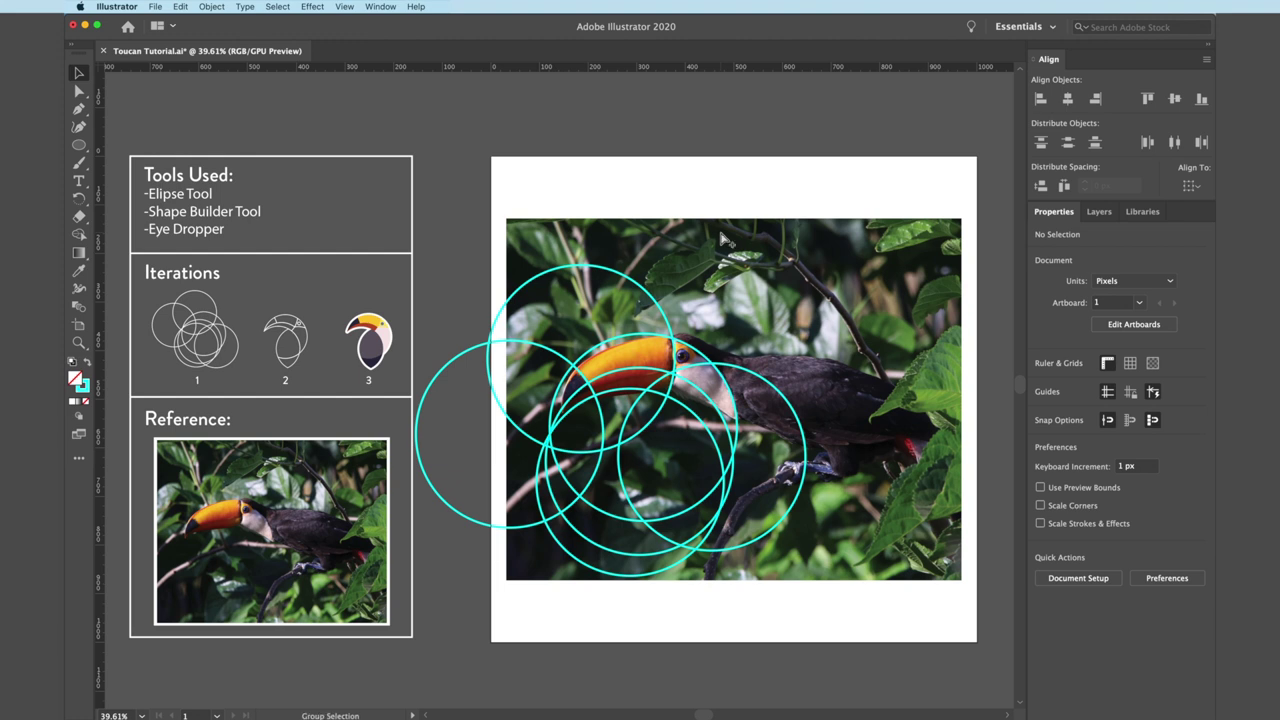
key(super+a)
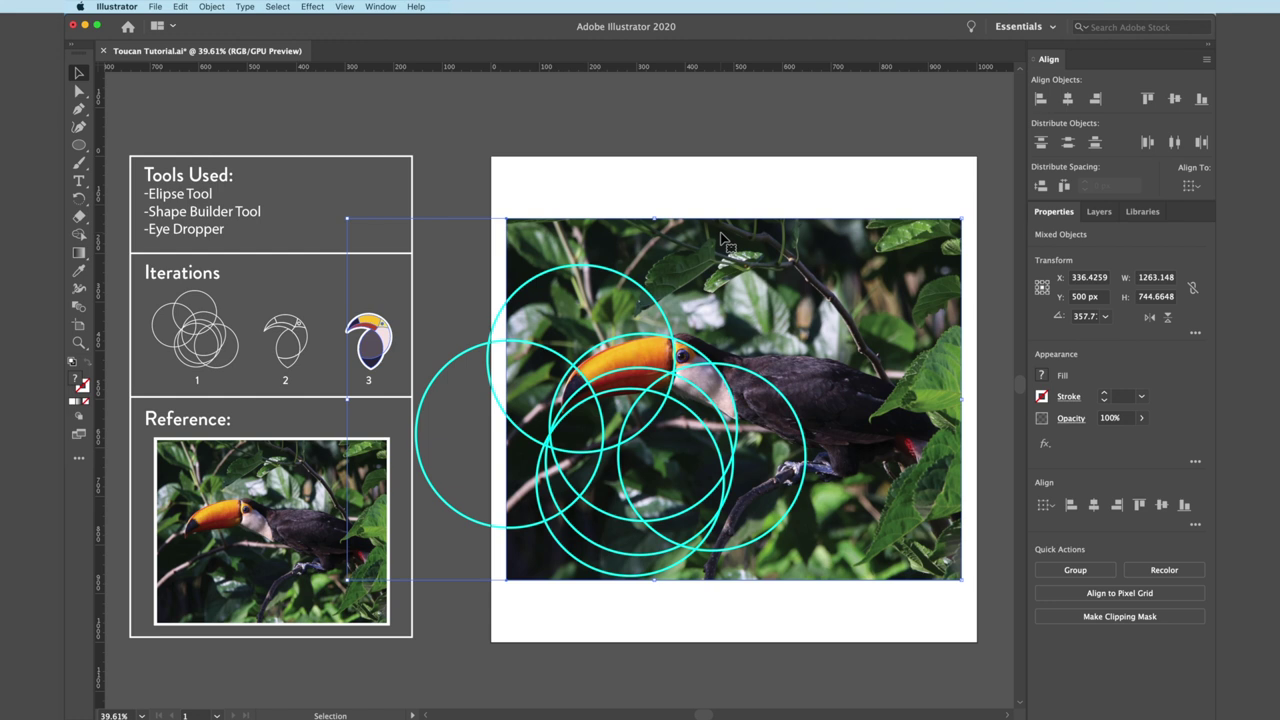
Step: Unlock the reference toucan photo and delete it from the artboard
key(super+shift+a)
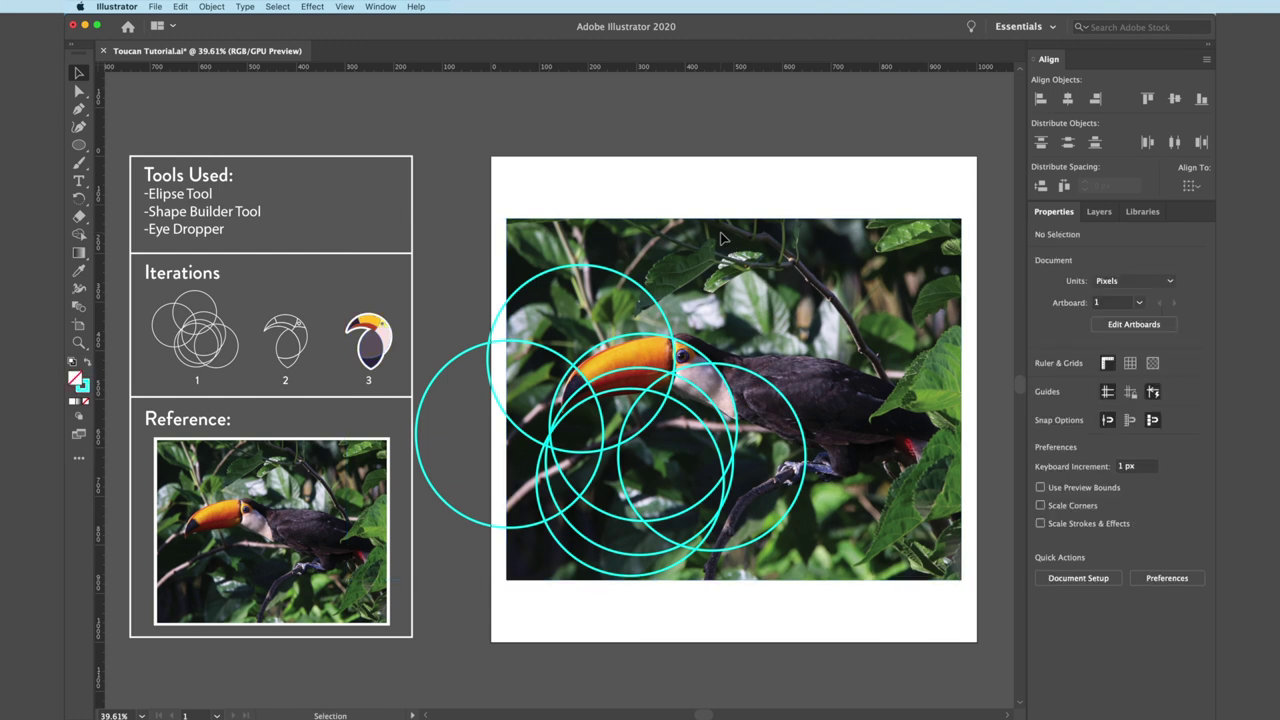
click(212, 7)
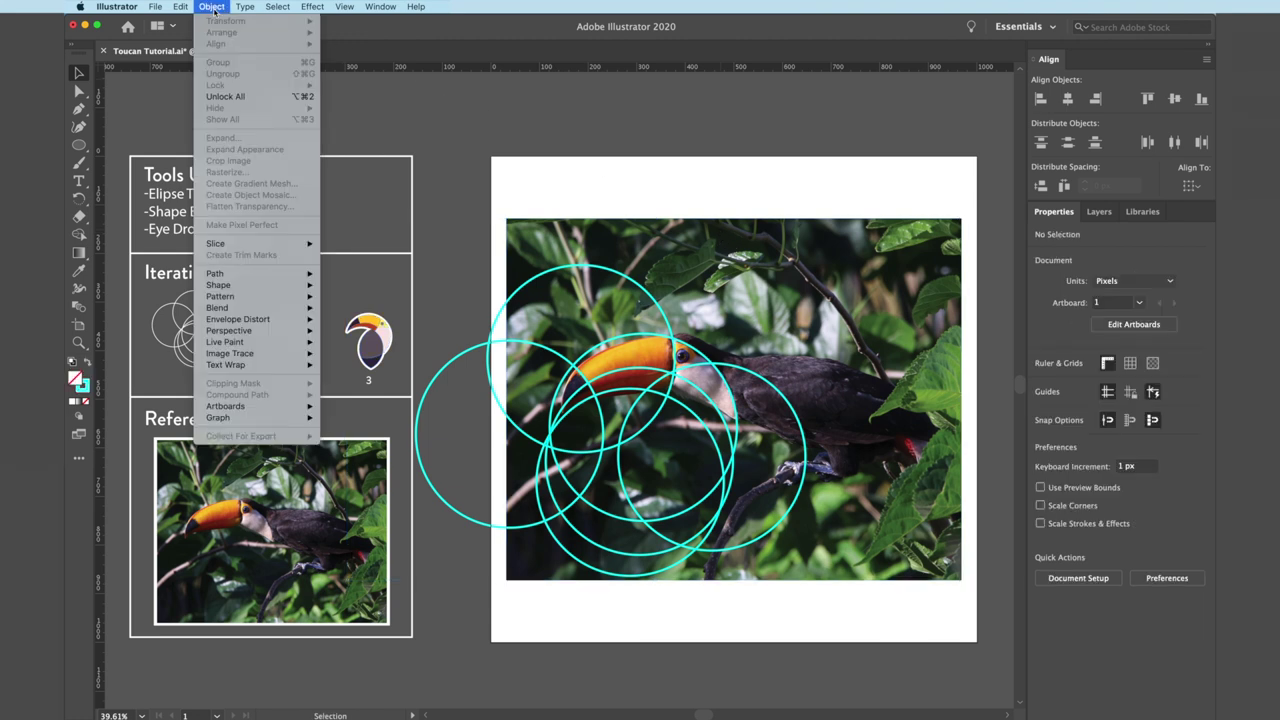
click(228, 96)
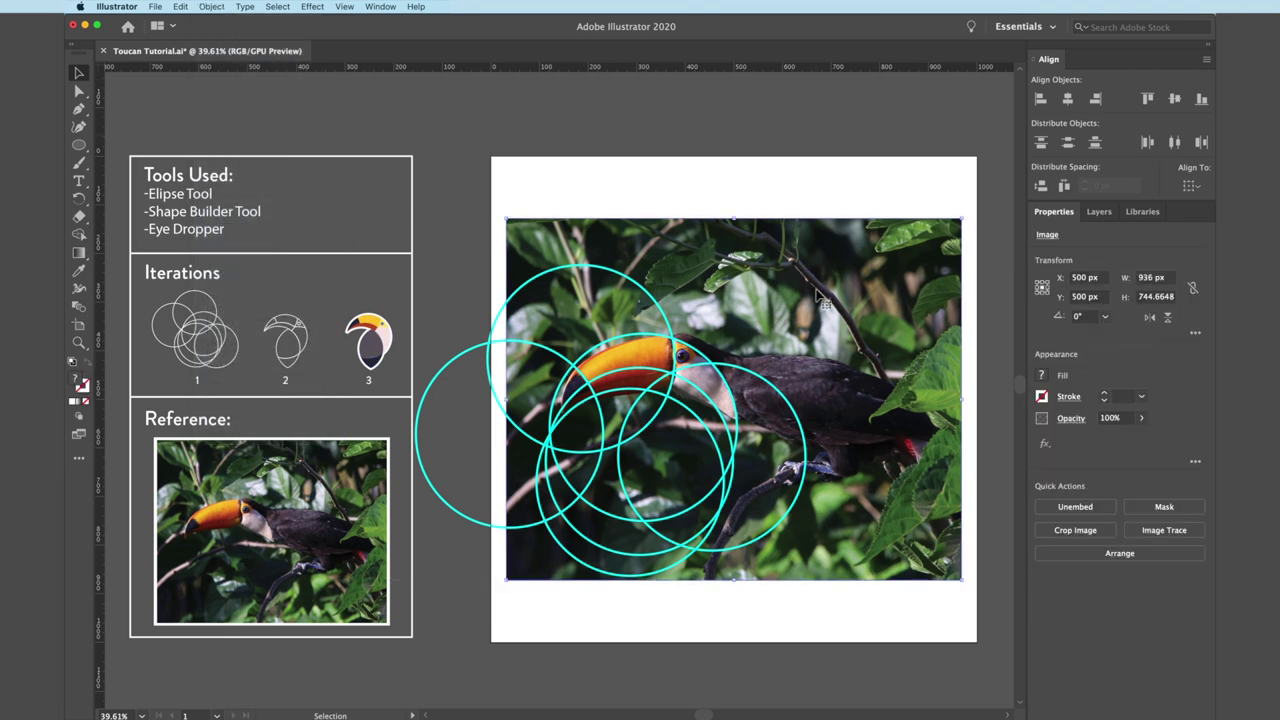
key(Delete)
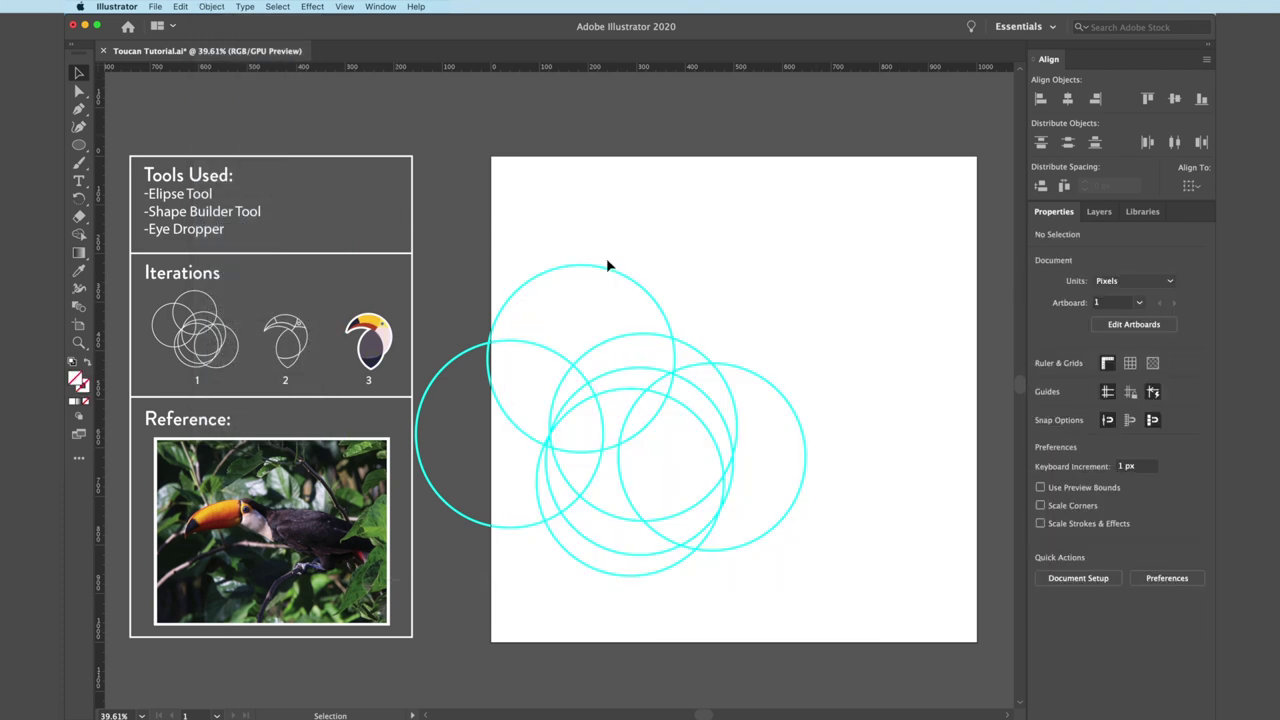
Step: Move the six circles up and right onto the artboard and make their strokes black
drag(500, 258, 751, 543)
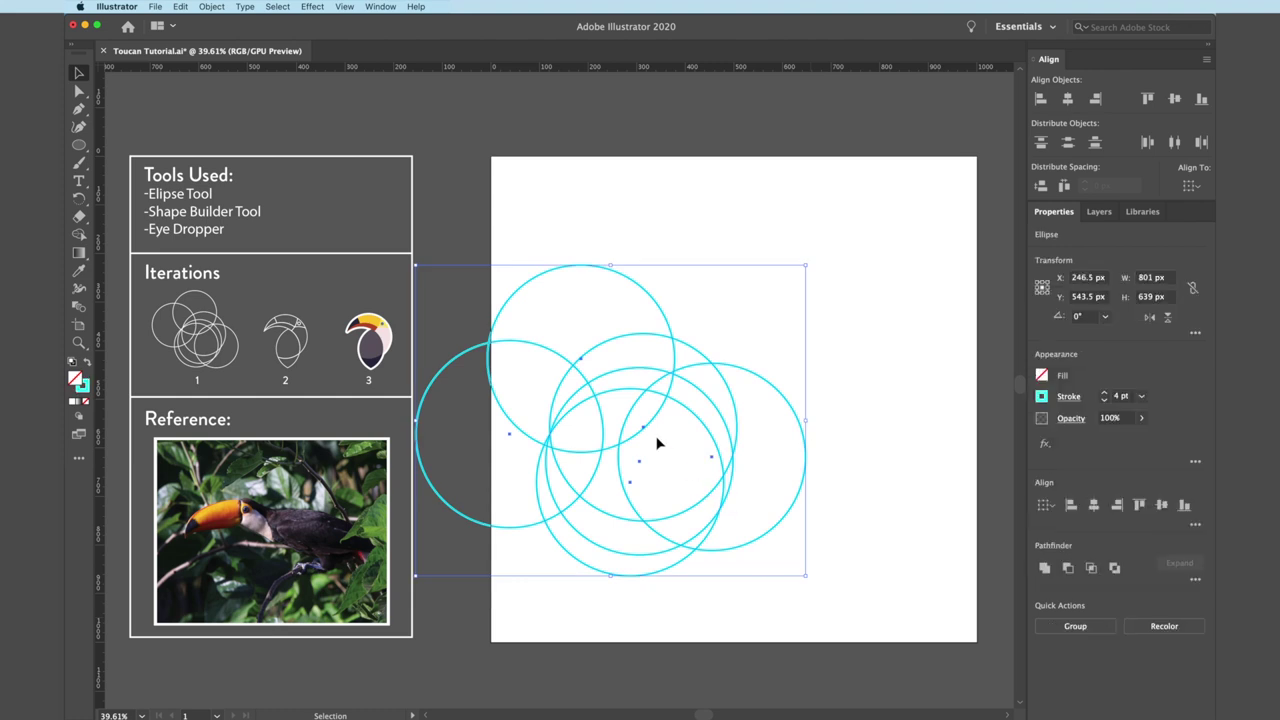
drag(657, 442, 777, 408)
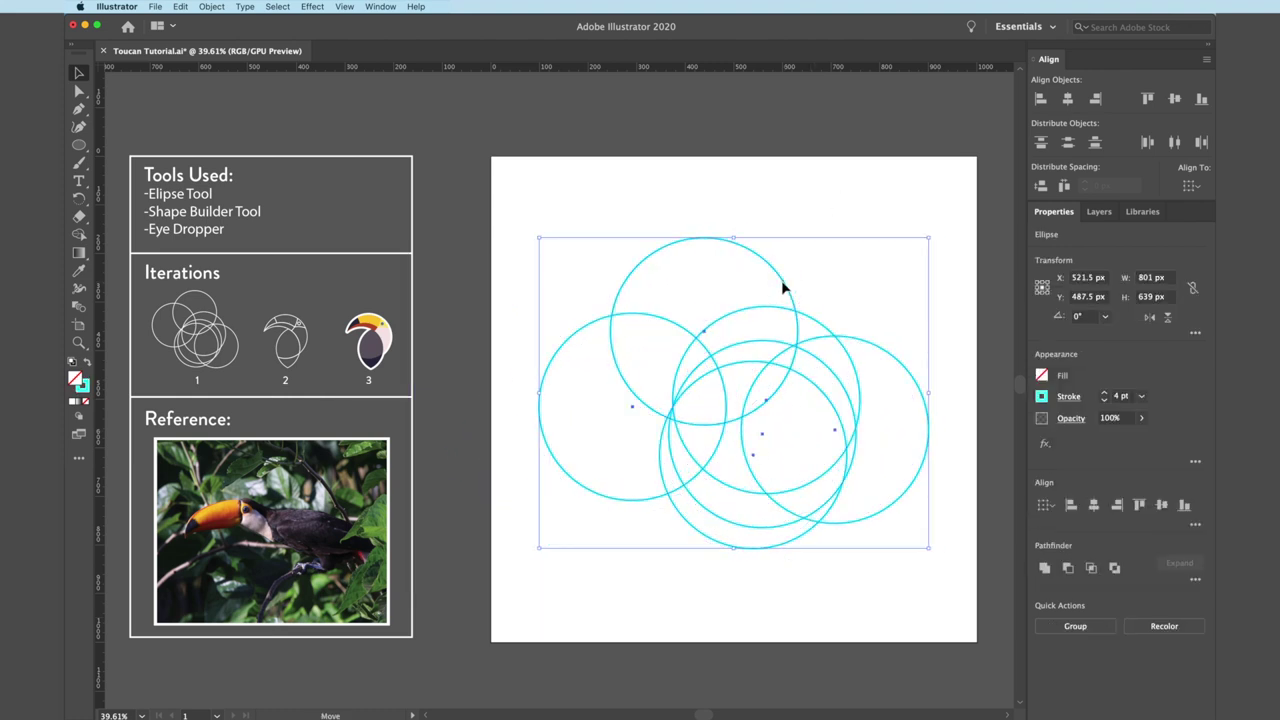
click(1042, 396)
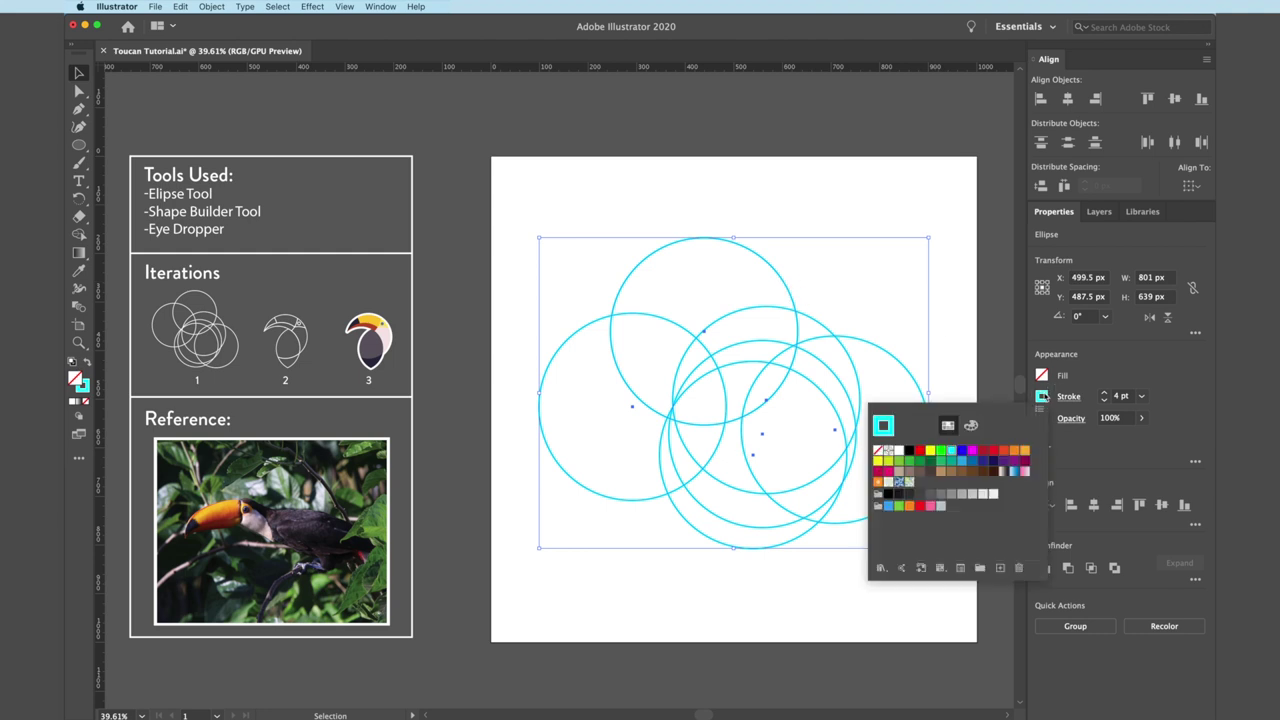
click(910, 452)
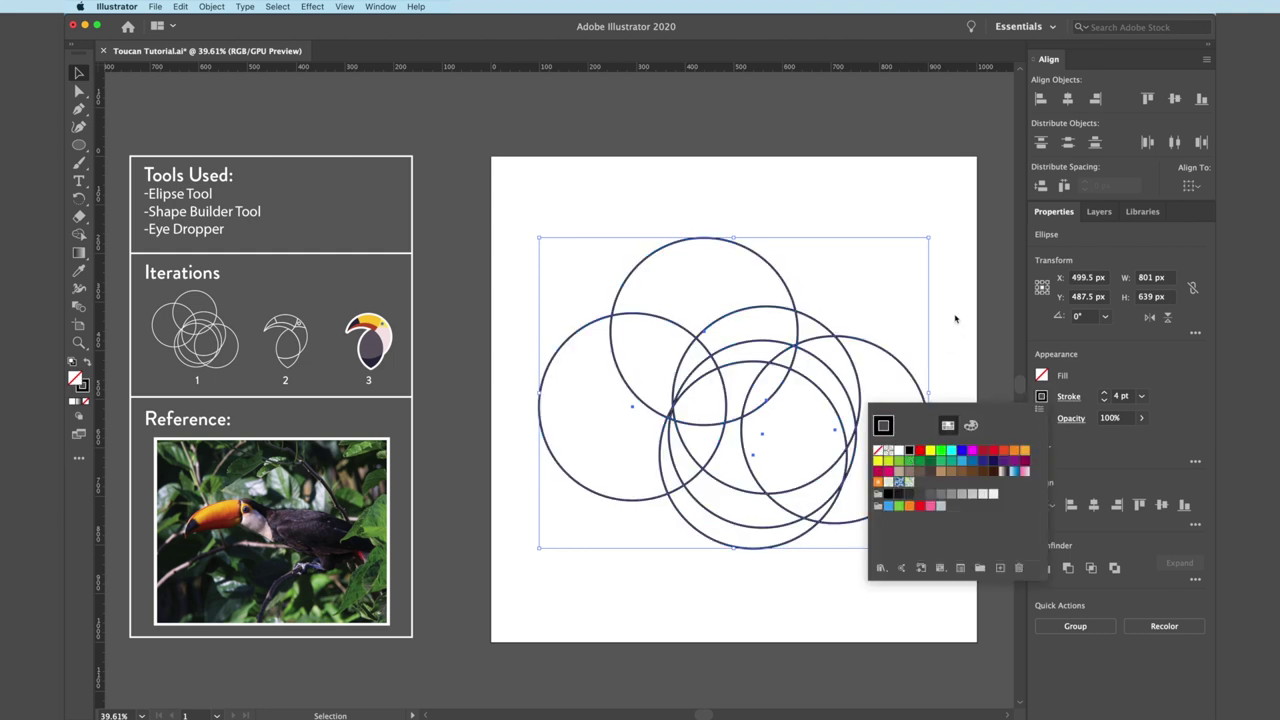
click(951, 320)
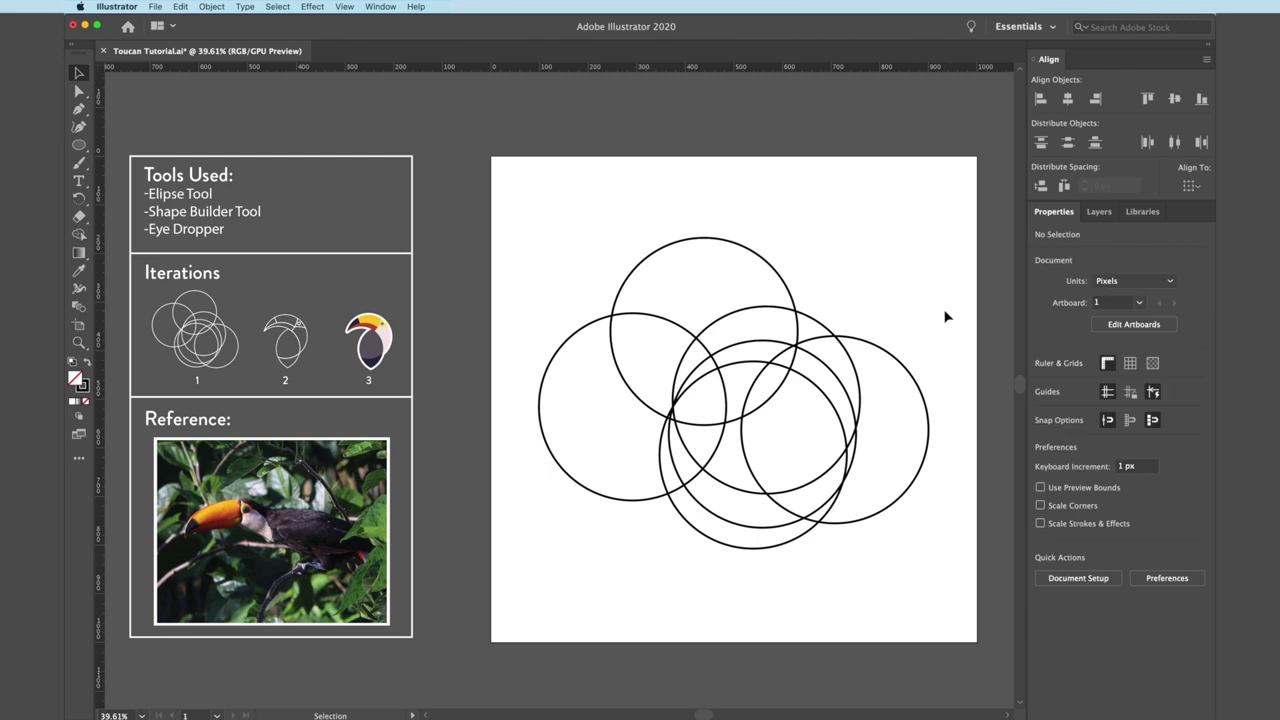
scroll(316, 313, up, 5)
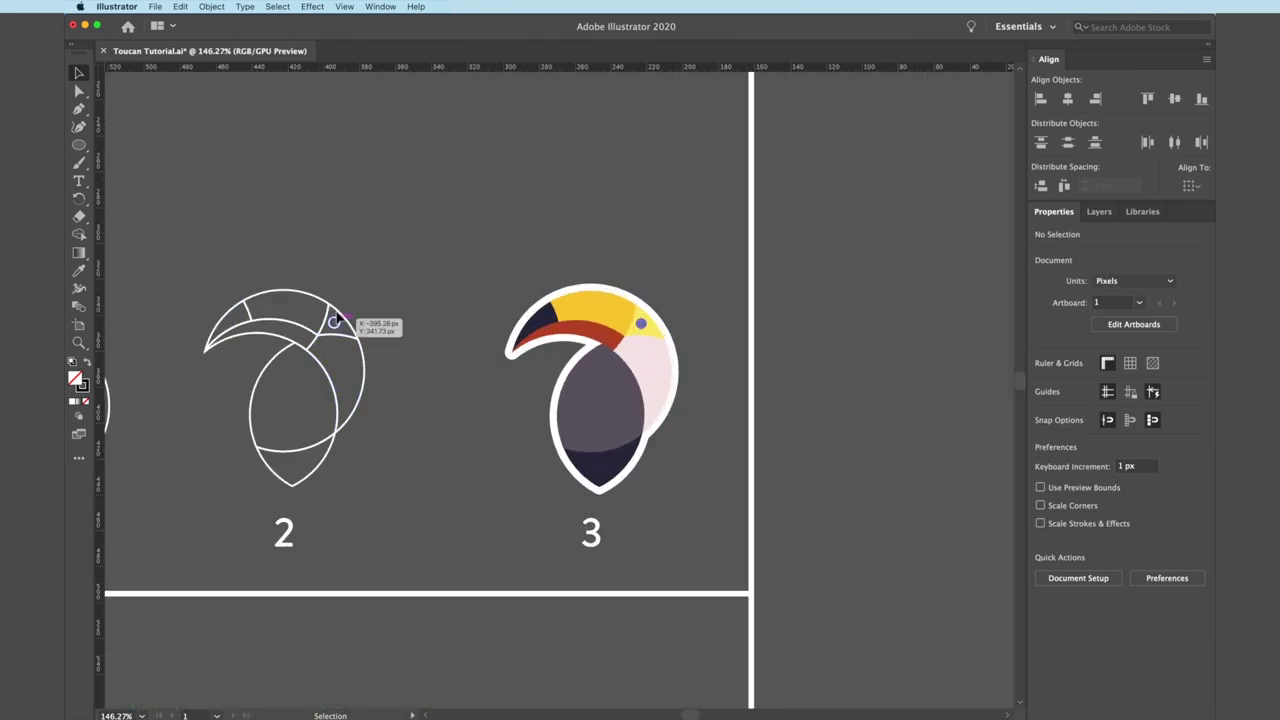
Step: Copy the top circle, shrink it to a 22 px eye circle, and fit the artboard in view
scroll(347, 330, down, 5)
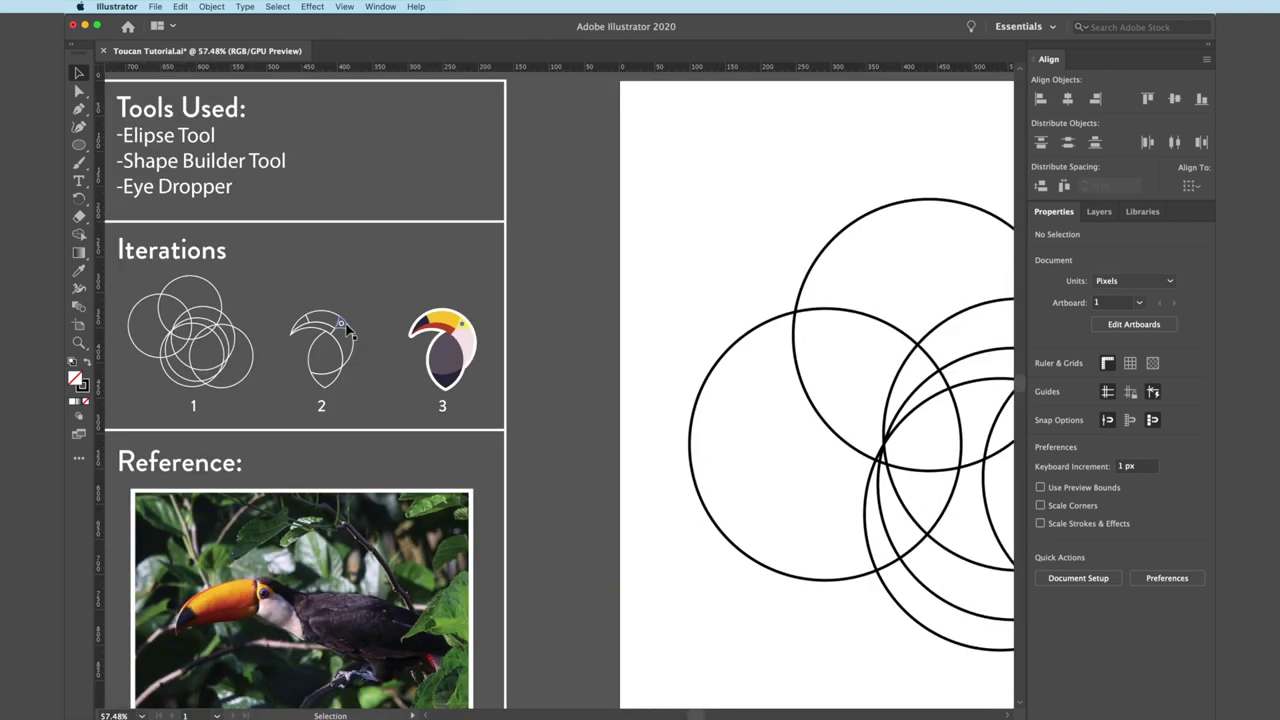
scroll(347, 330, right, 5)
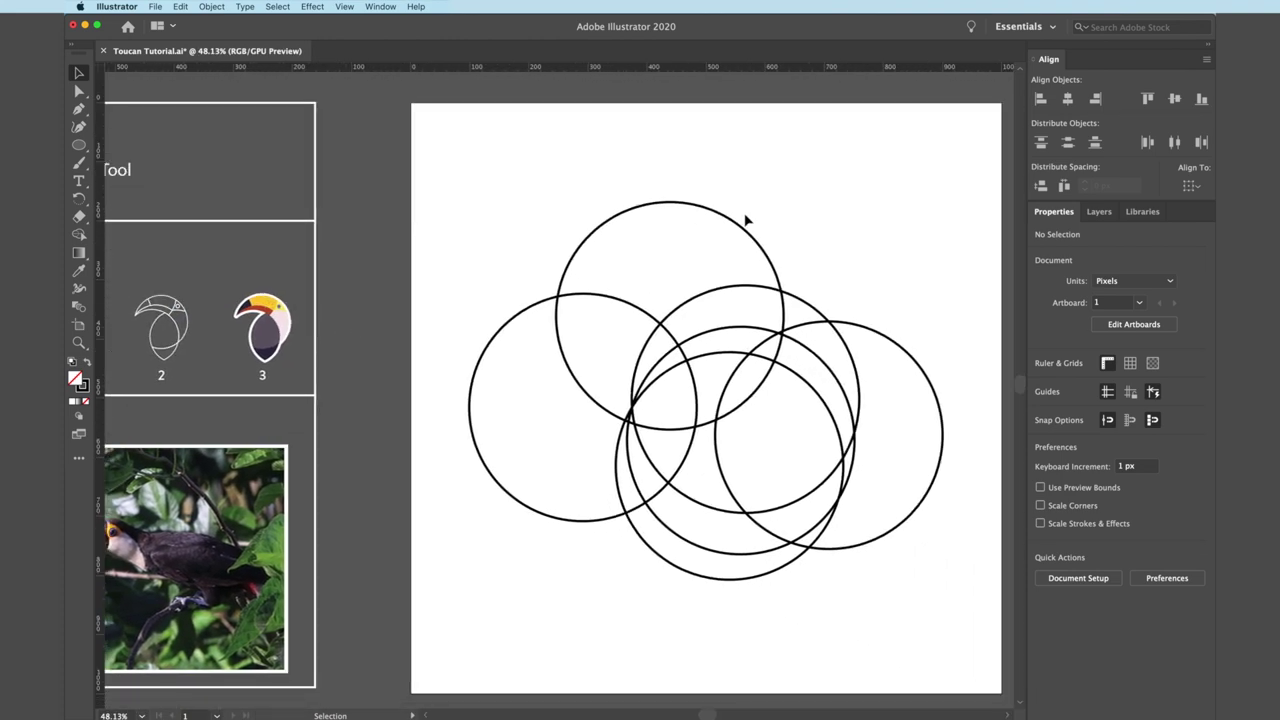
drag(729, 224, 801, 312)
click(600, 591)
scroll(806, 316, up, 3)
key(super+shift+a)
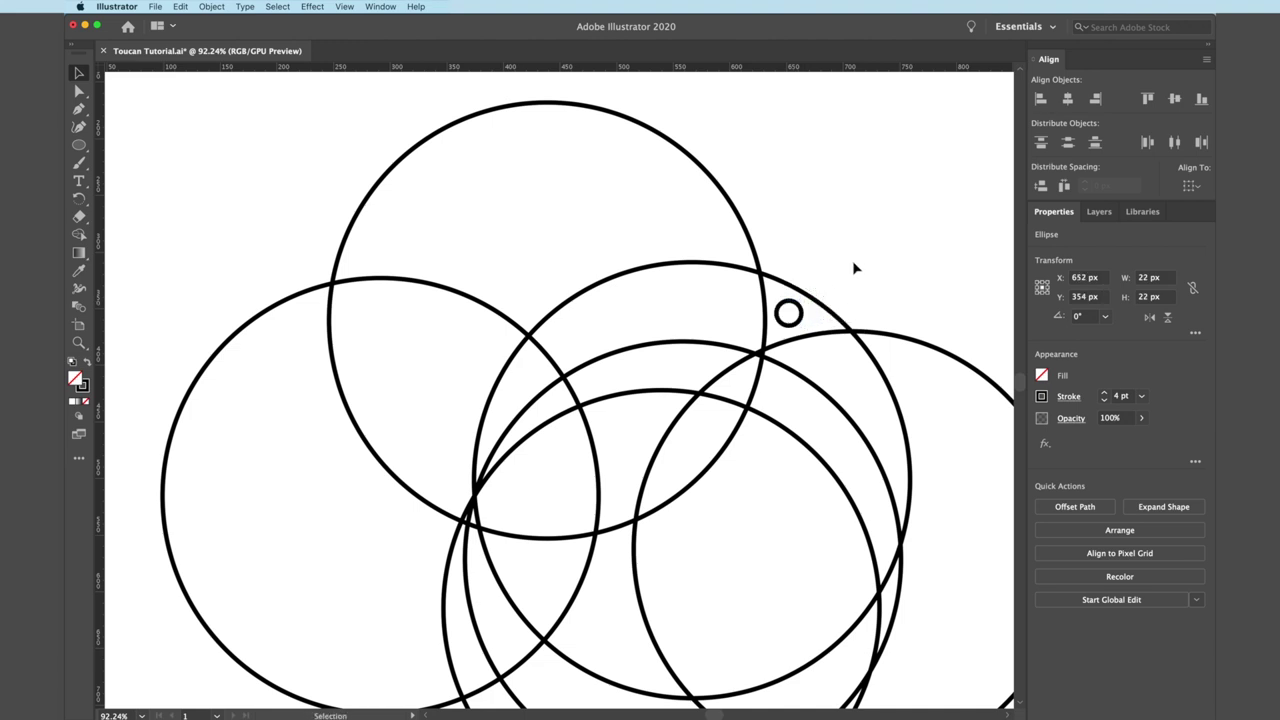
key(super+0)
scroll(852, 266, down, 1)
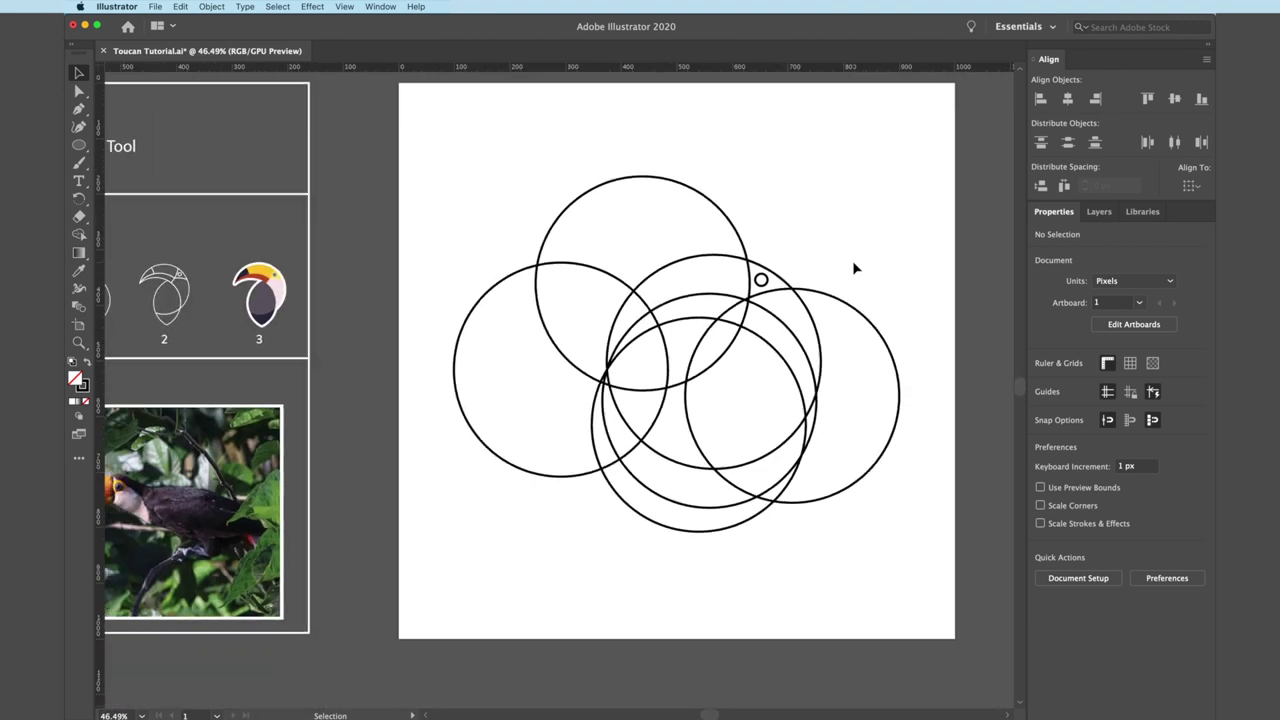
scroll(852, 266, down, 1)
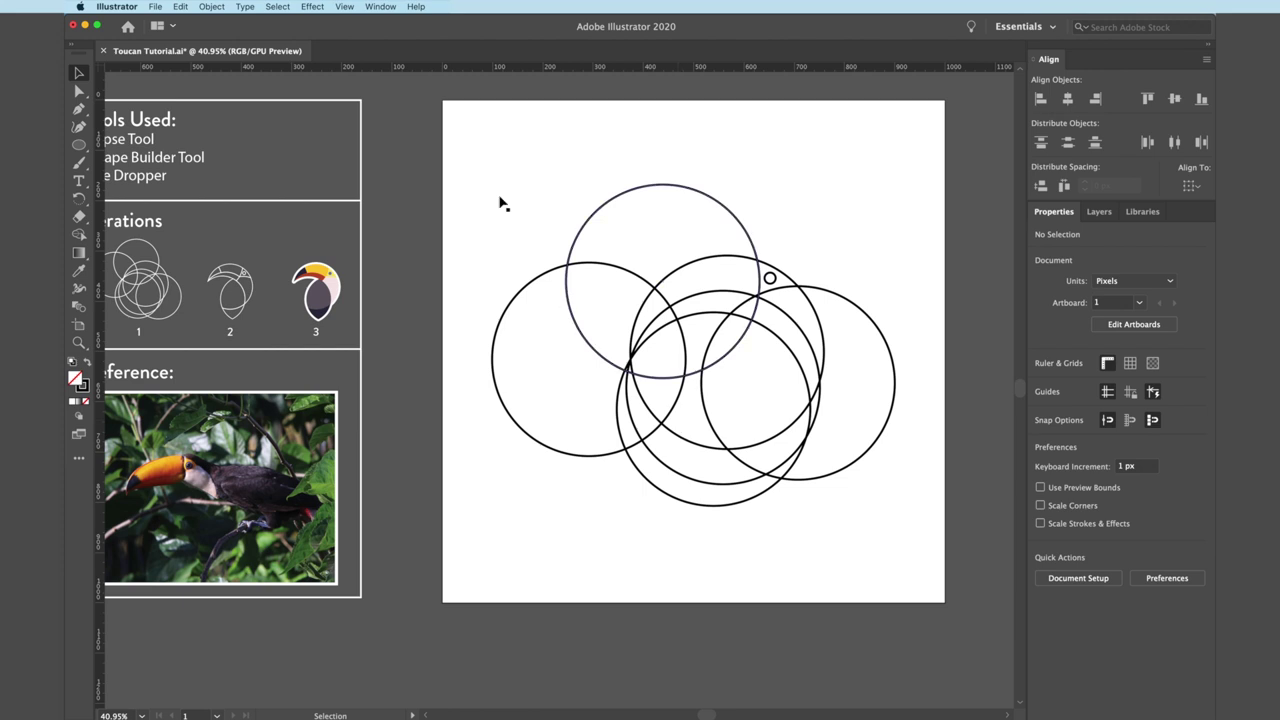
Step: Marquee-select the six large circles and the eye circle, then switch to Shape Builder
drag(497, 131, 922, 551)
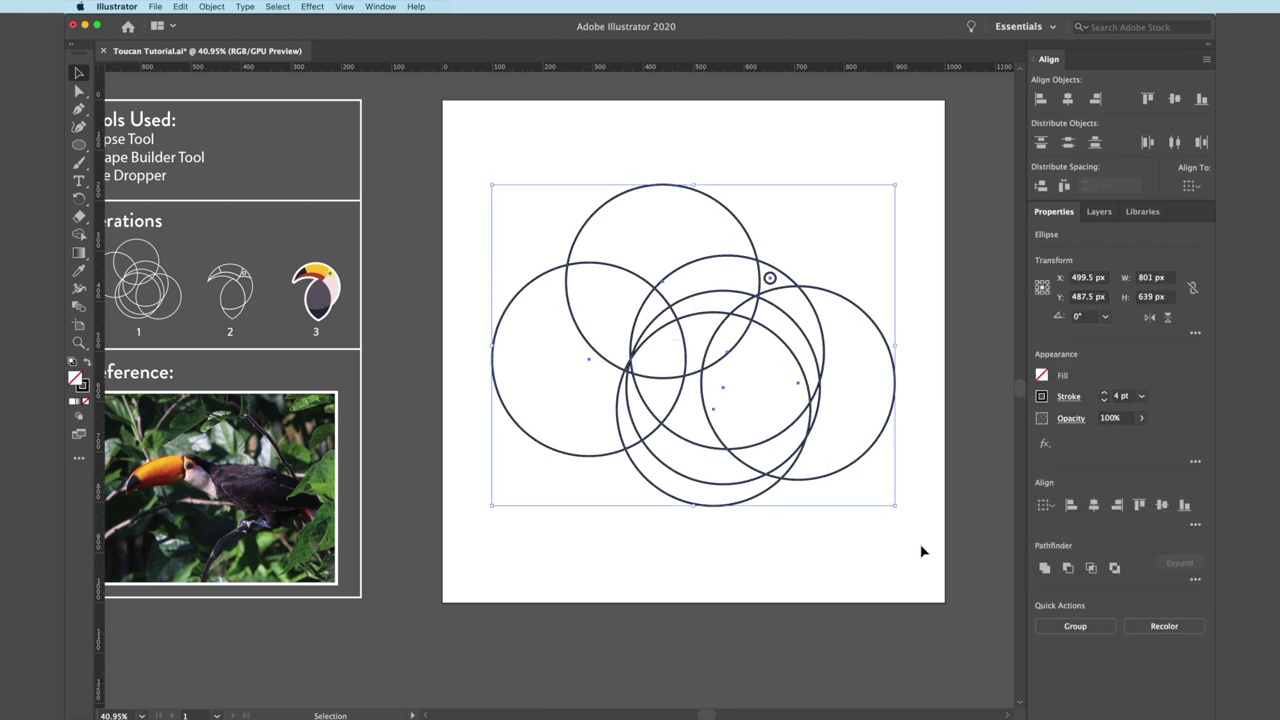
click(79, 237)
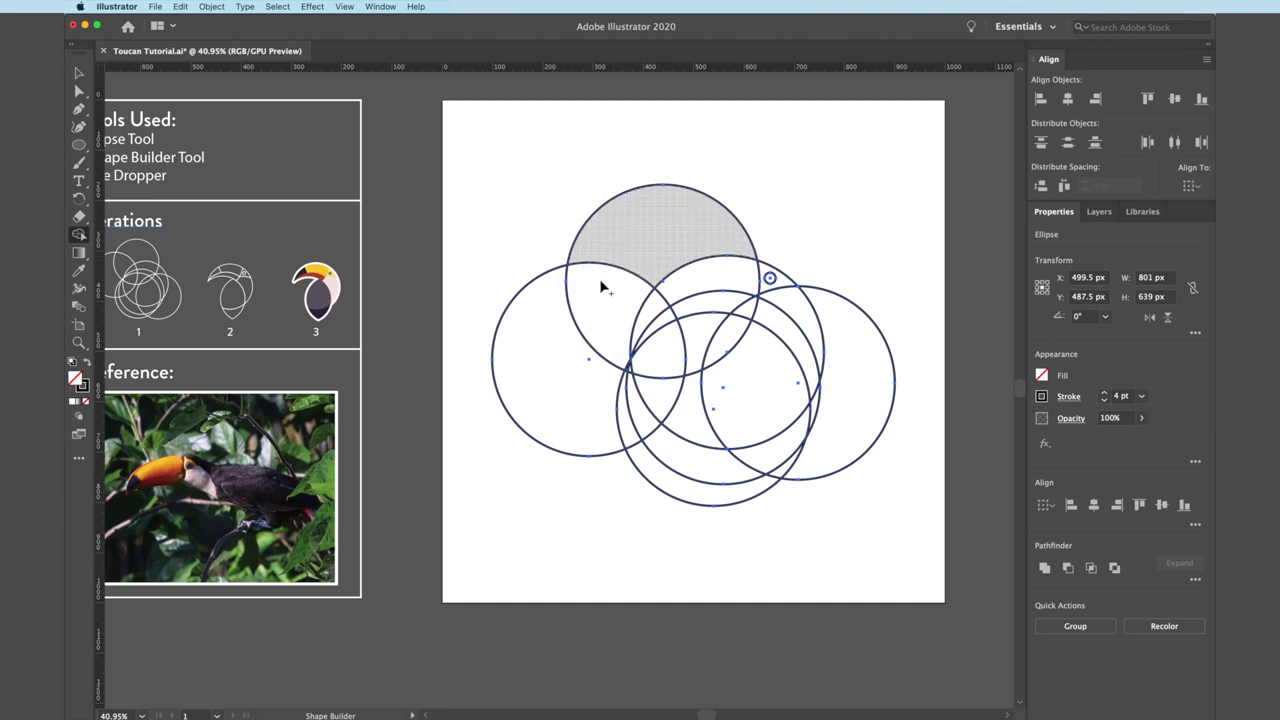
Step: Try merging the central lens into the top and left circles, then undo it
drag(607, 294, 654, 231)
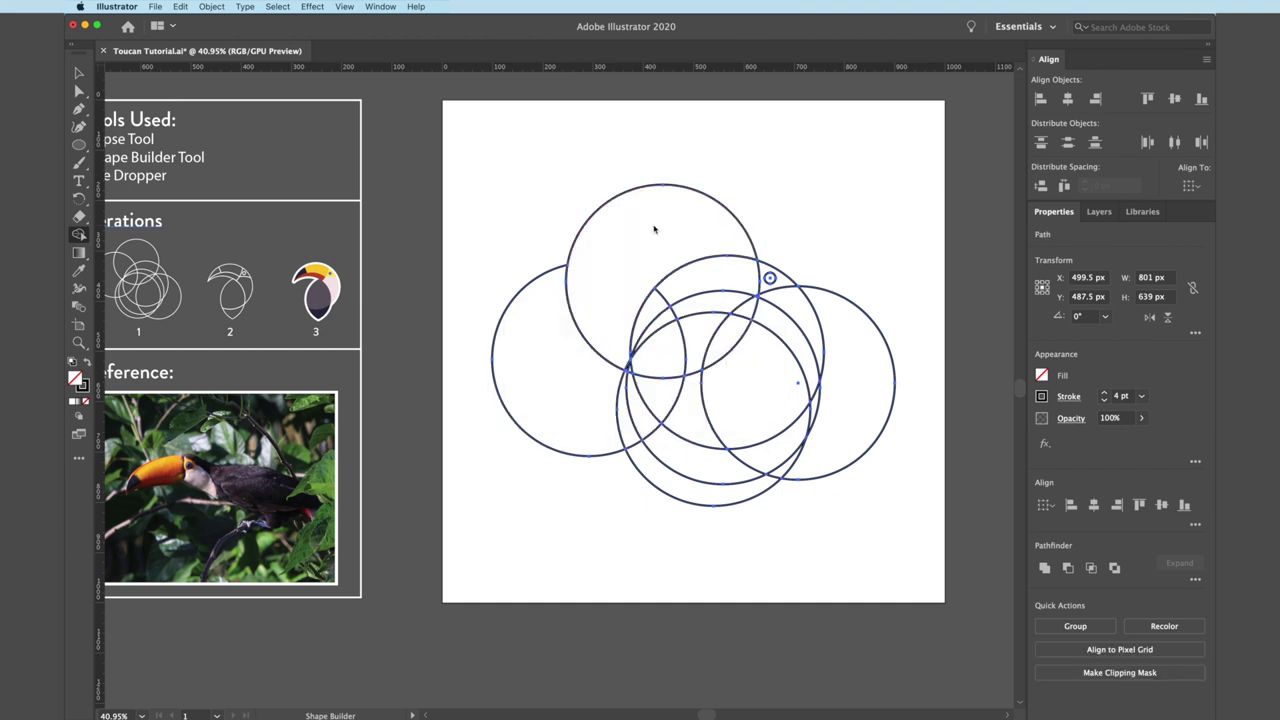
drag(606, 286, 543, 354)
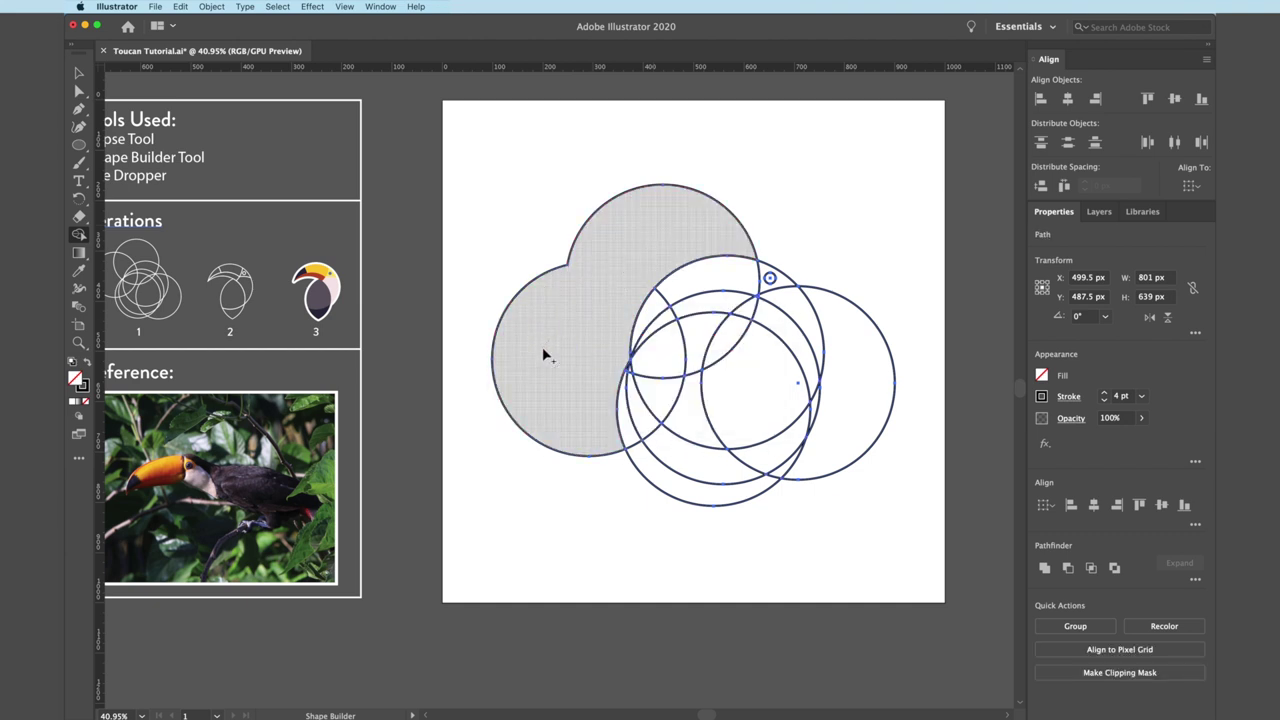
key(super+z)
key(super+z)
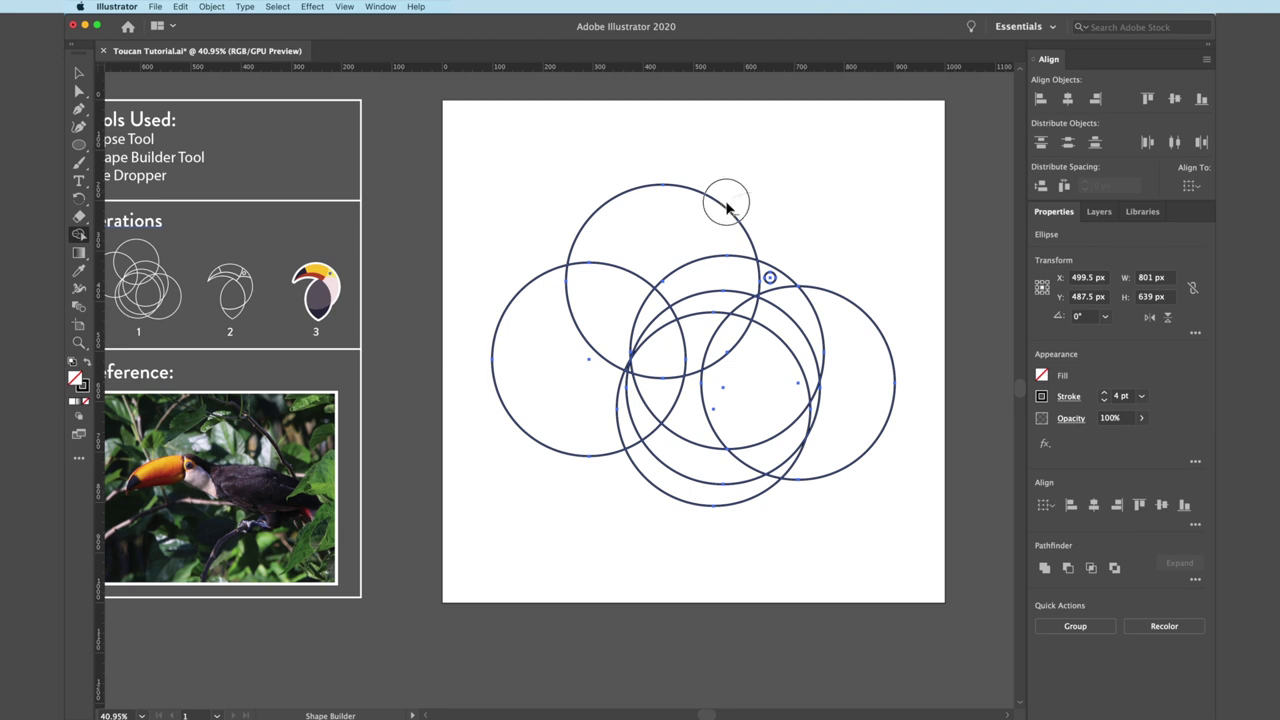
Step: Delete the top circle's upper region, the left arcs, the lower regions and the right crescent
alt+click(686, 220)
alt+click(623, 263)
alt+click(595, 305)
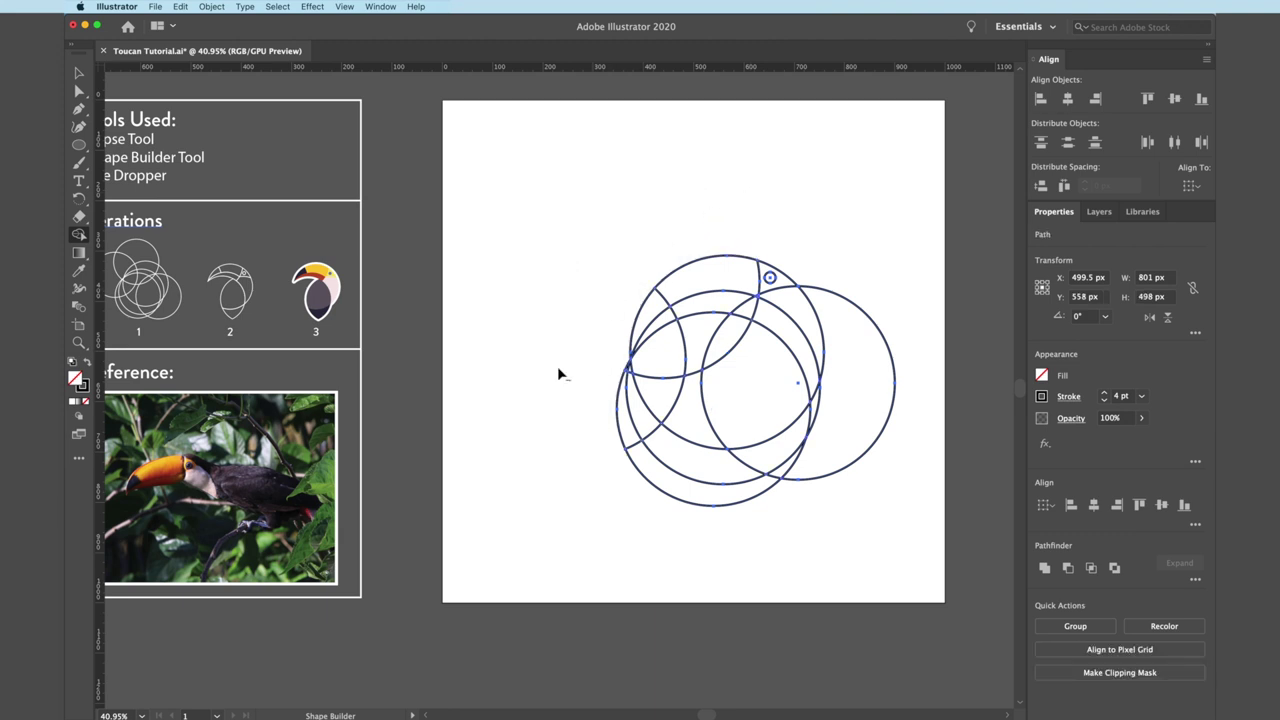
mouse_move(543, 437)
mouse_down()
mouse_move(621, 425)
mouse_move(682, 348)
mouse_move(698, 352)
mouse_move(684, 376)
mouse_move(679, 524)
mouse_up()
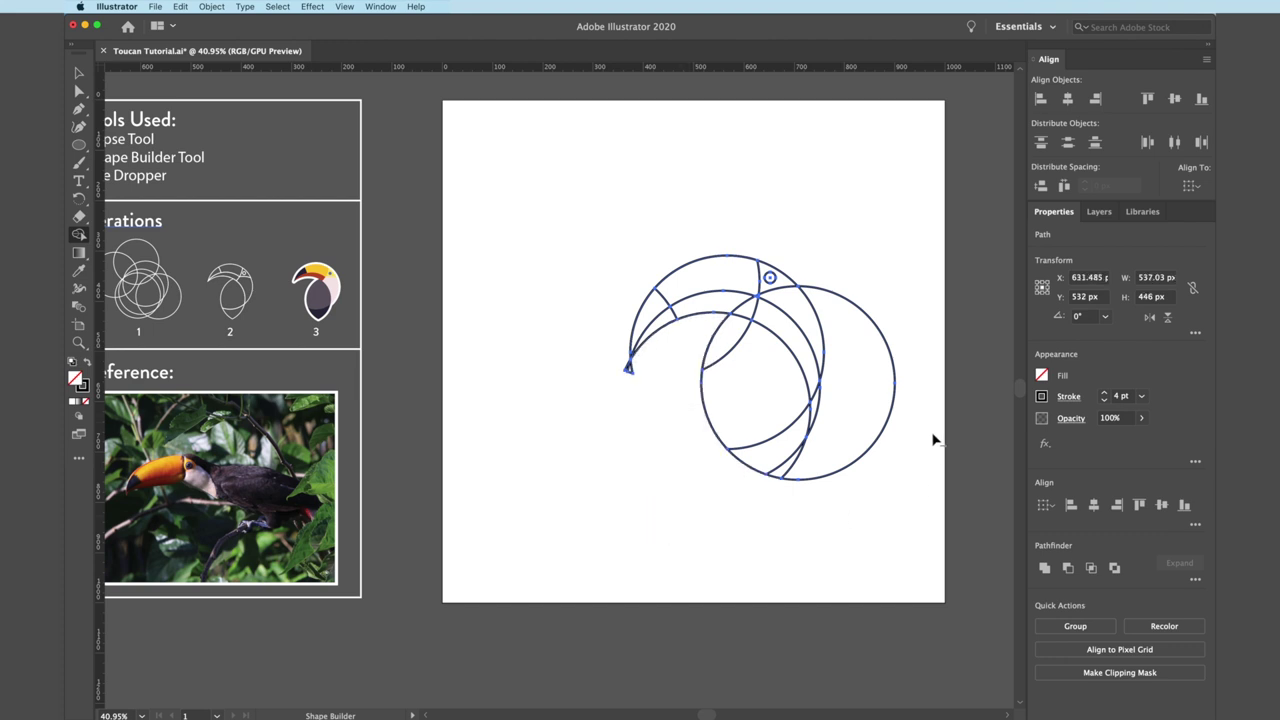
alt+click(860, 408)
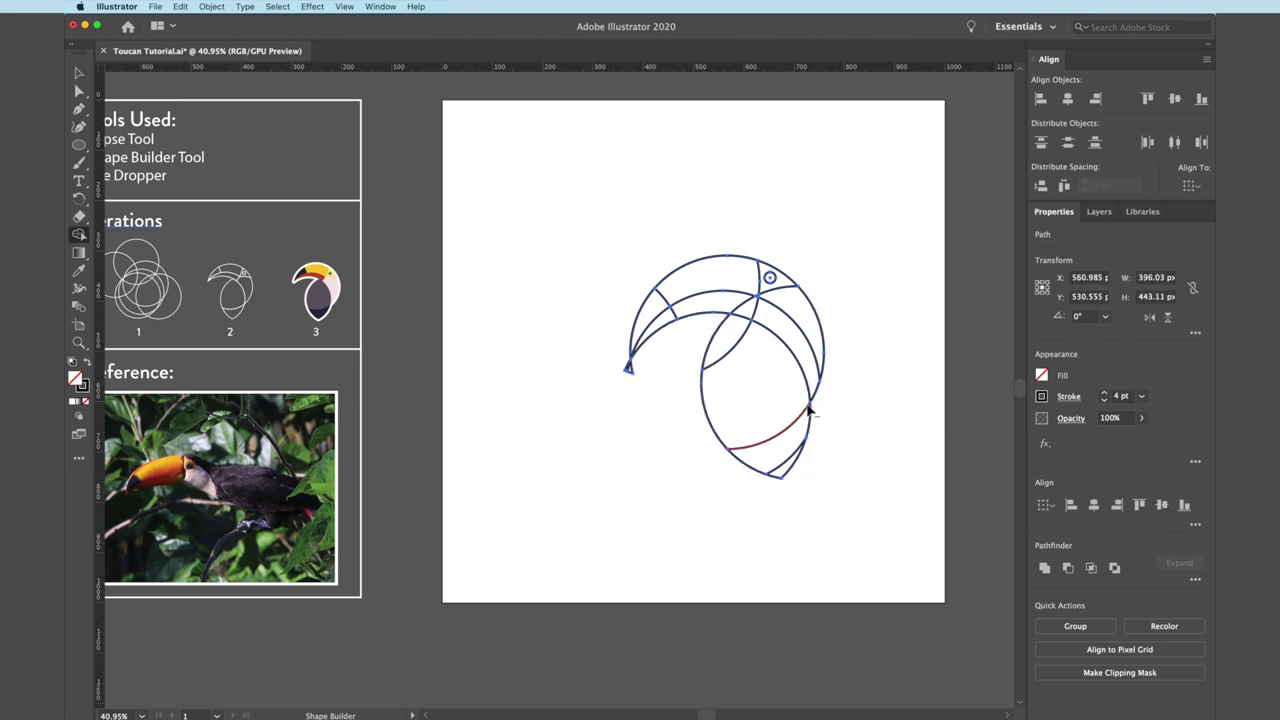
Step: Delete the two slivers at the beak tip
scroll(645, 396, up, 5)
scroll(645, 400, up, 6)
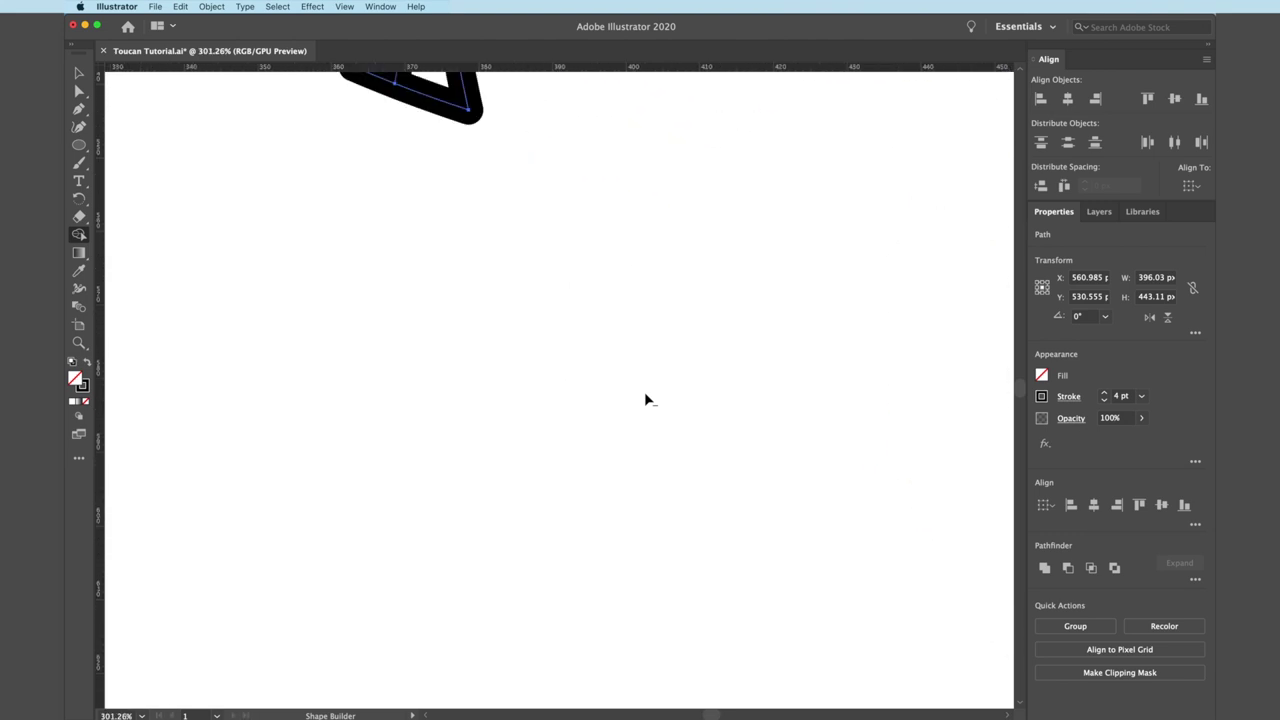
scroll(645, 400, up, 3)
scroll(644, 391, up, 5)
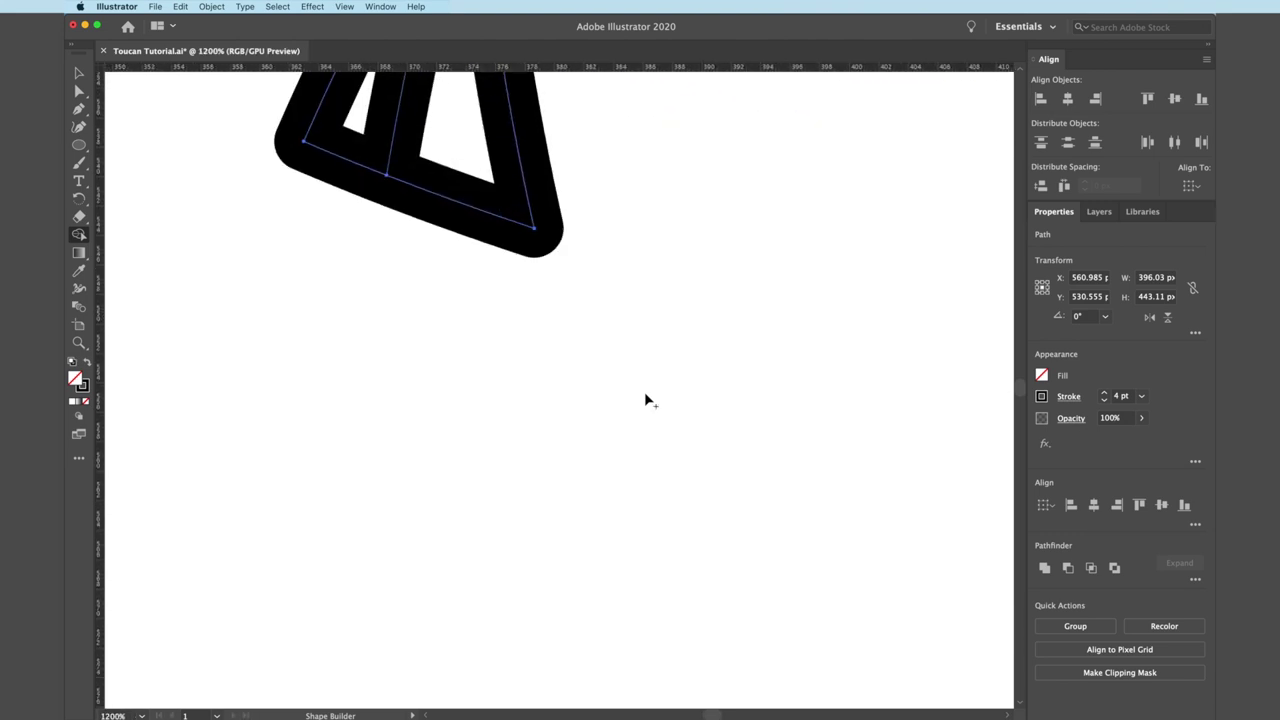
alt+click(600, 345)
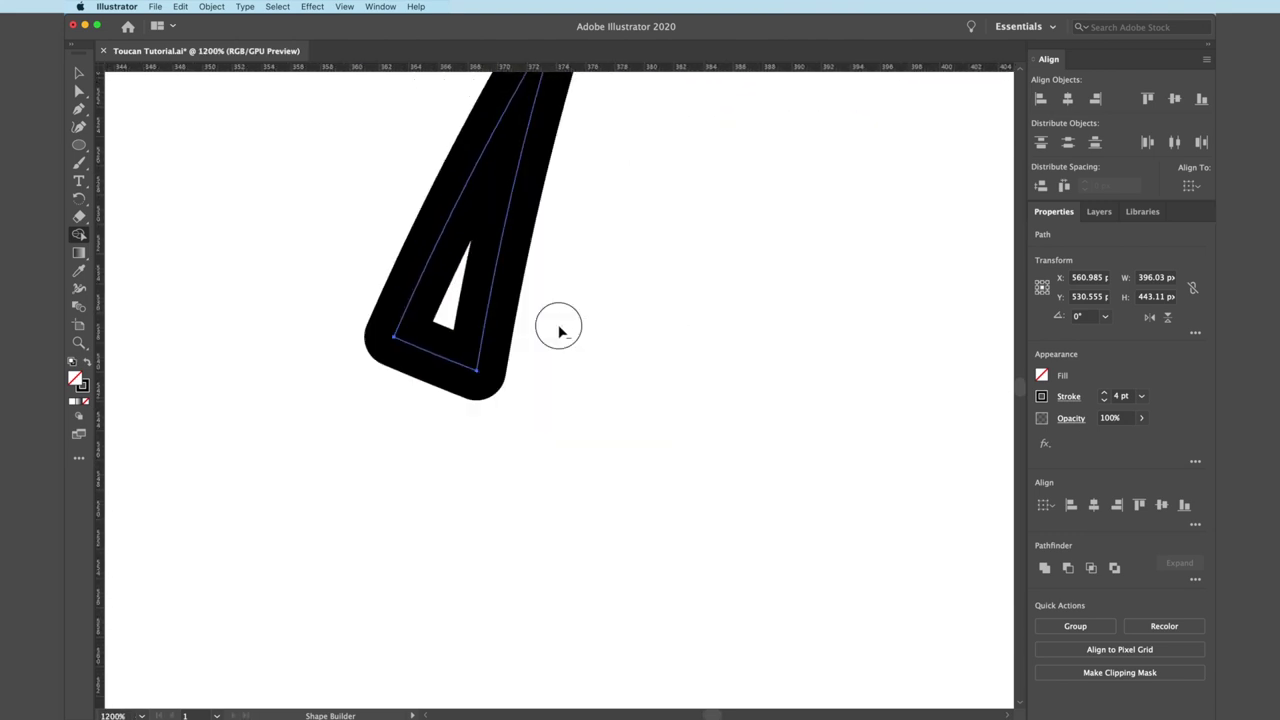
alt+click(420, 272)
Step: Remove the short line dividing the beak
scroll(418, 273, down, 10)
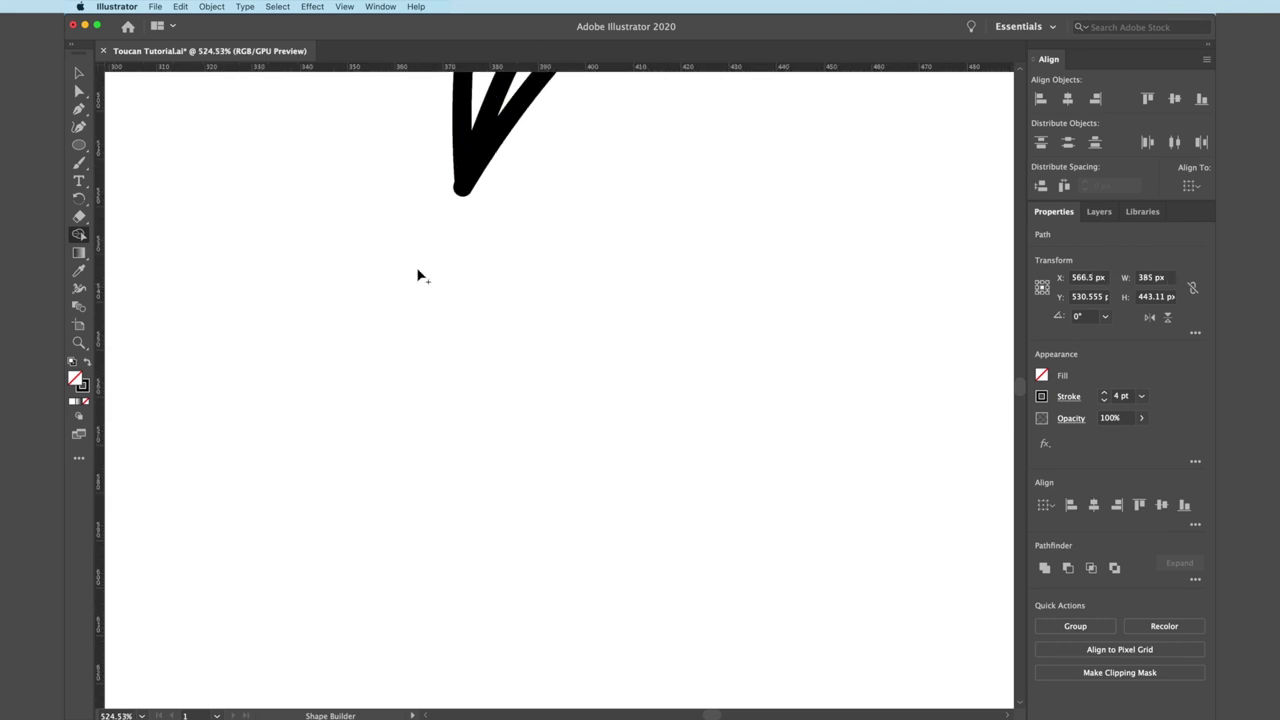
scroll(418, 273, up, 5)
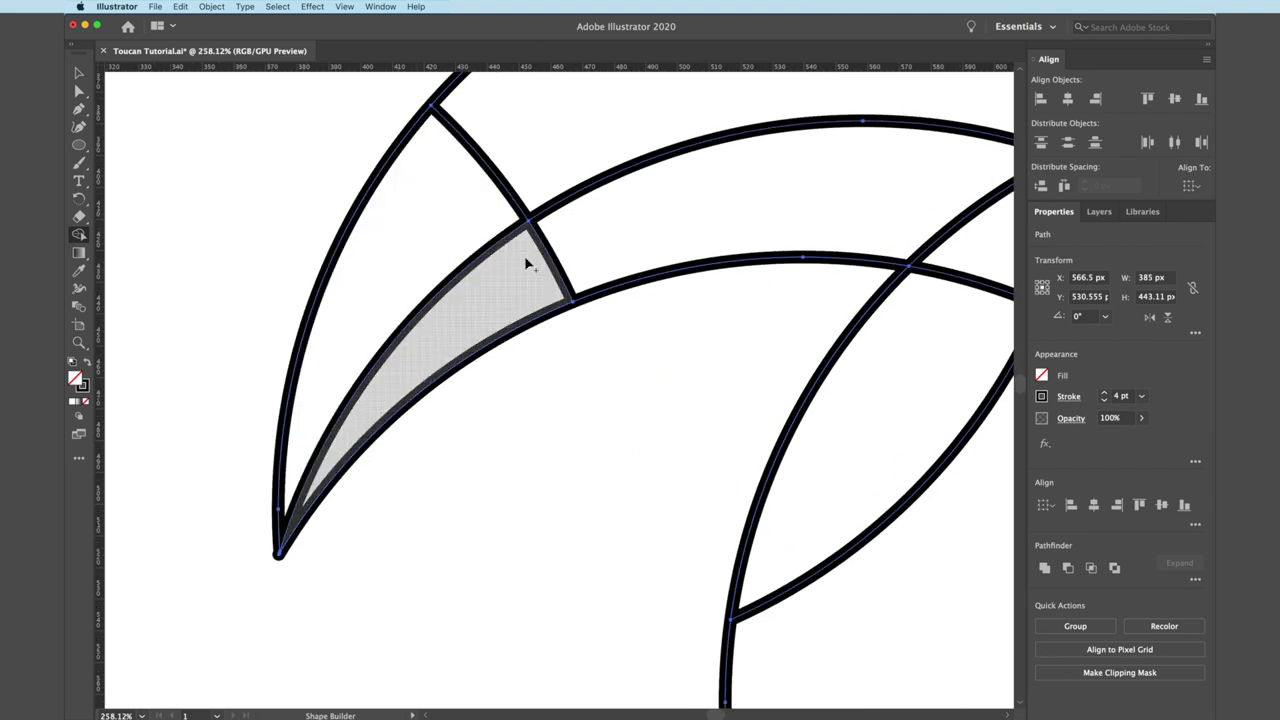
scroll(557, 272, up, 2)
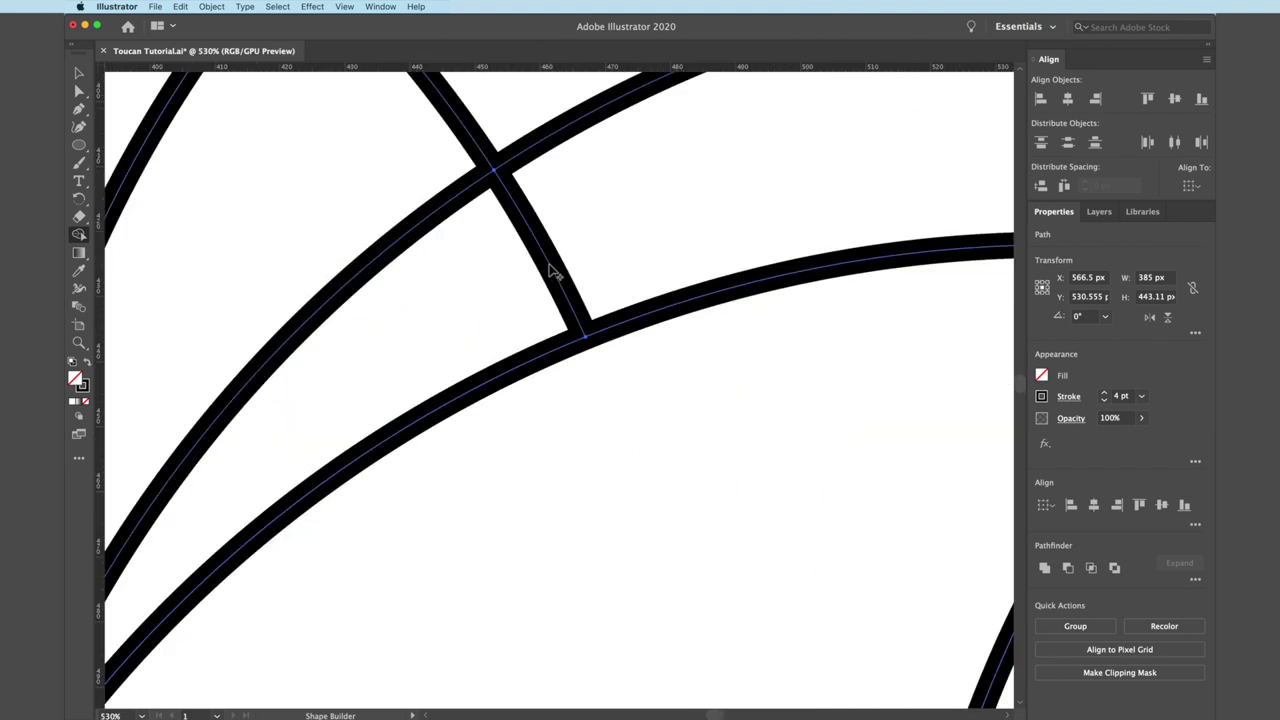
key(alt)
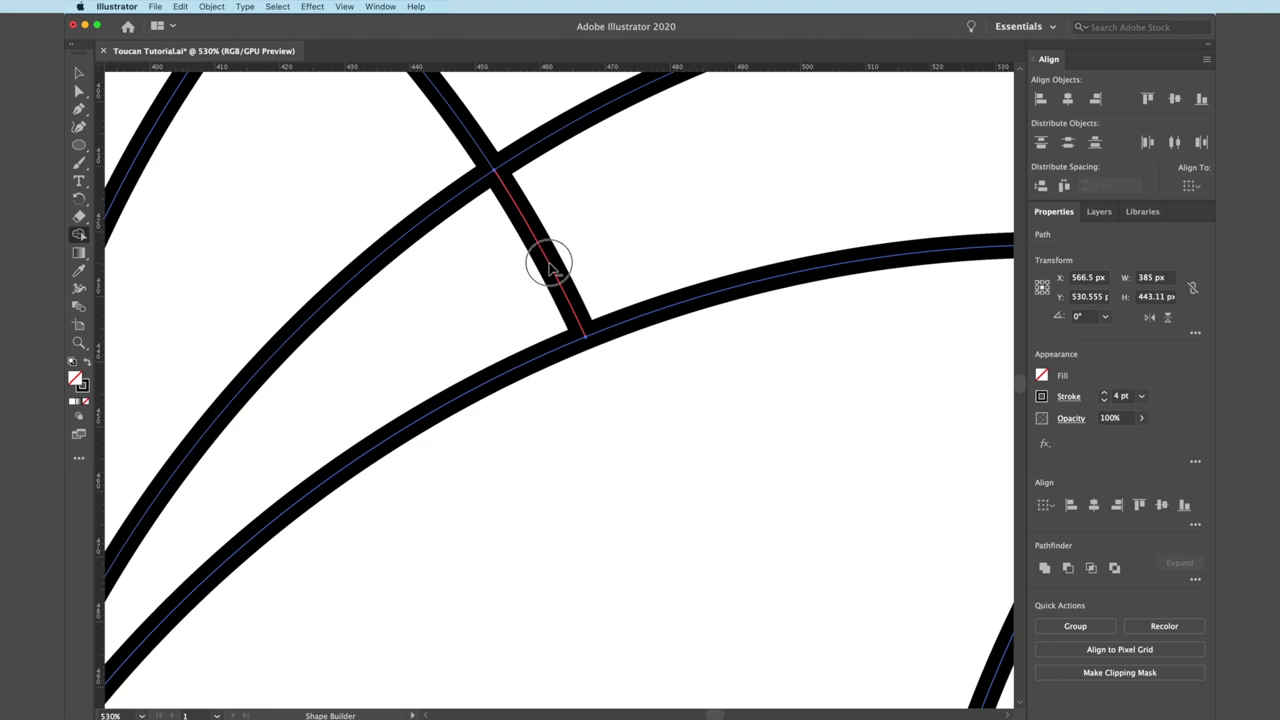
alt+click(552, 270)
Step: Delete the stray arc piece crossing the beak band
scroll(552, 270, down, 3)
scroll(548, 261, down, 1)
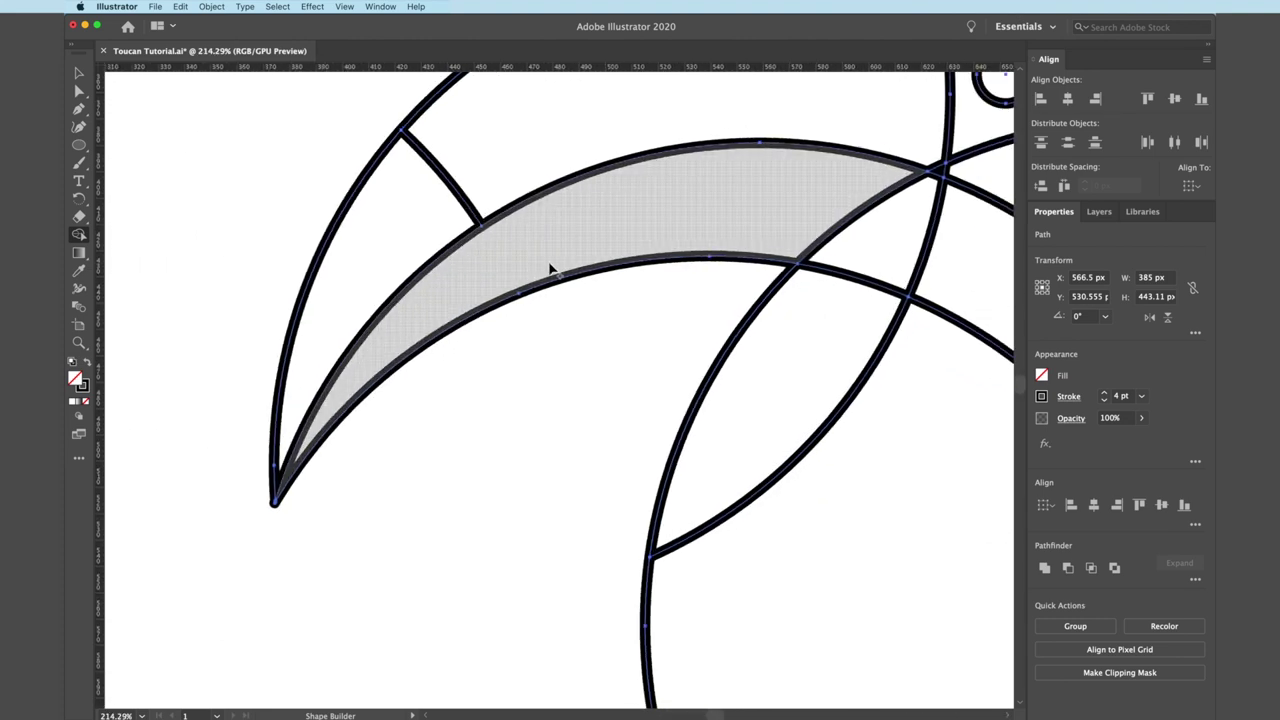
scroll(548, 261, right, 5)
scroll(565, 268, right, 1)
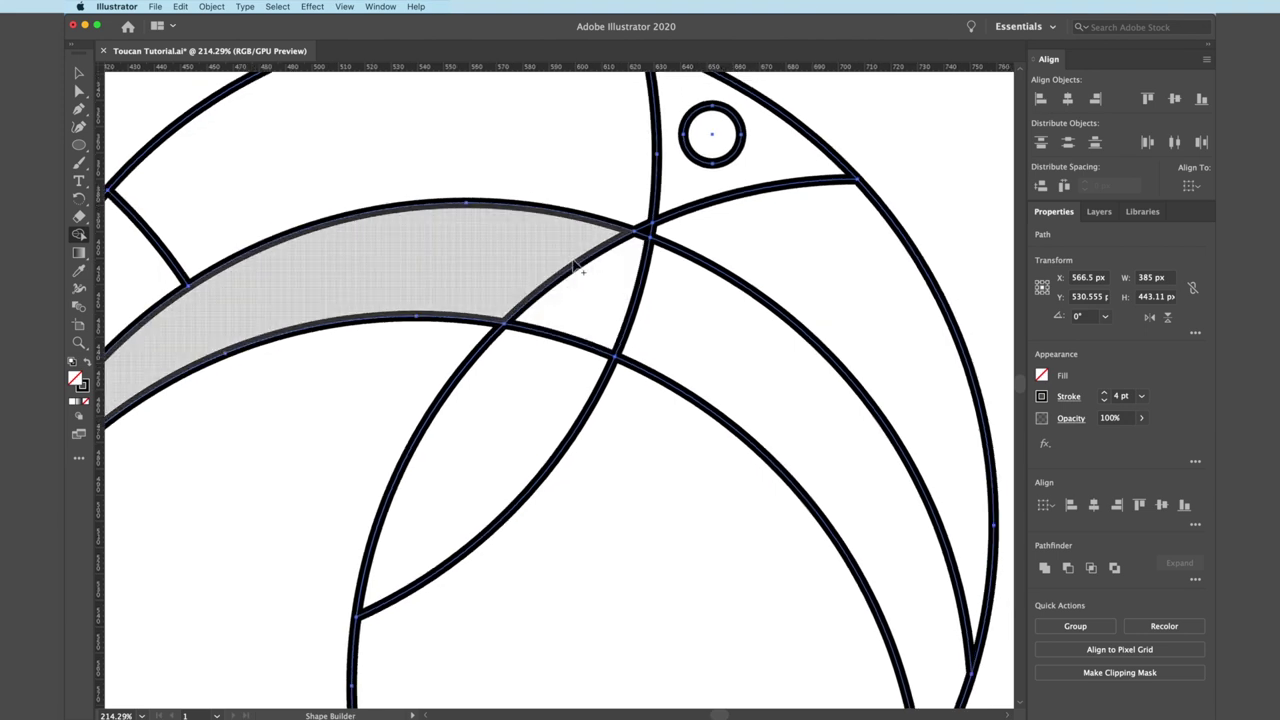
alt+click(573, 265)
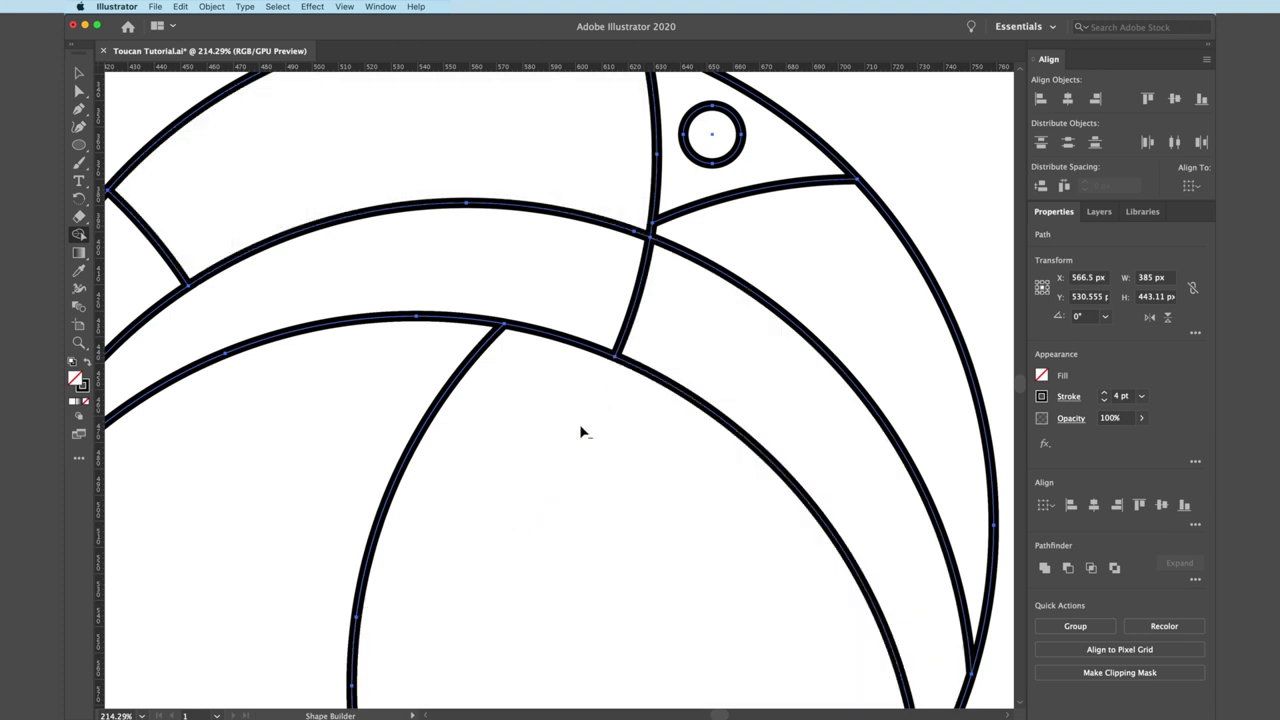
scroll(581, 428, down, 5)
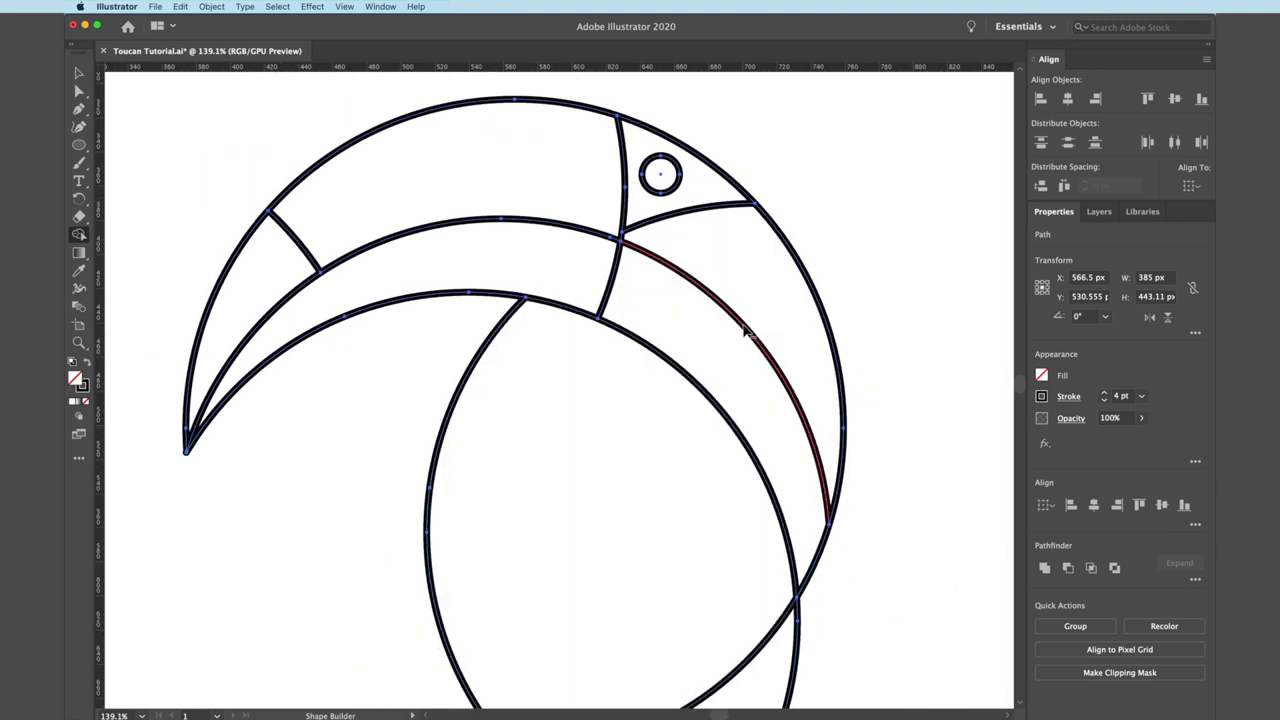
scroll(592, 505, down, 2)
scroll(592, 505, down, 5)
scroll(592, 505, right, 1)
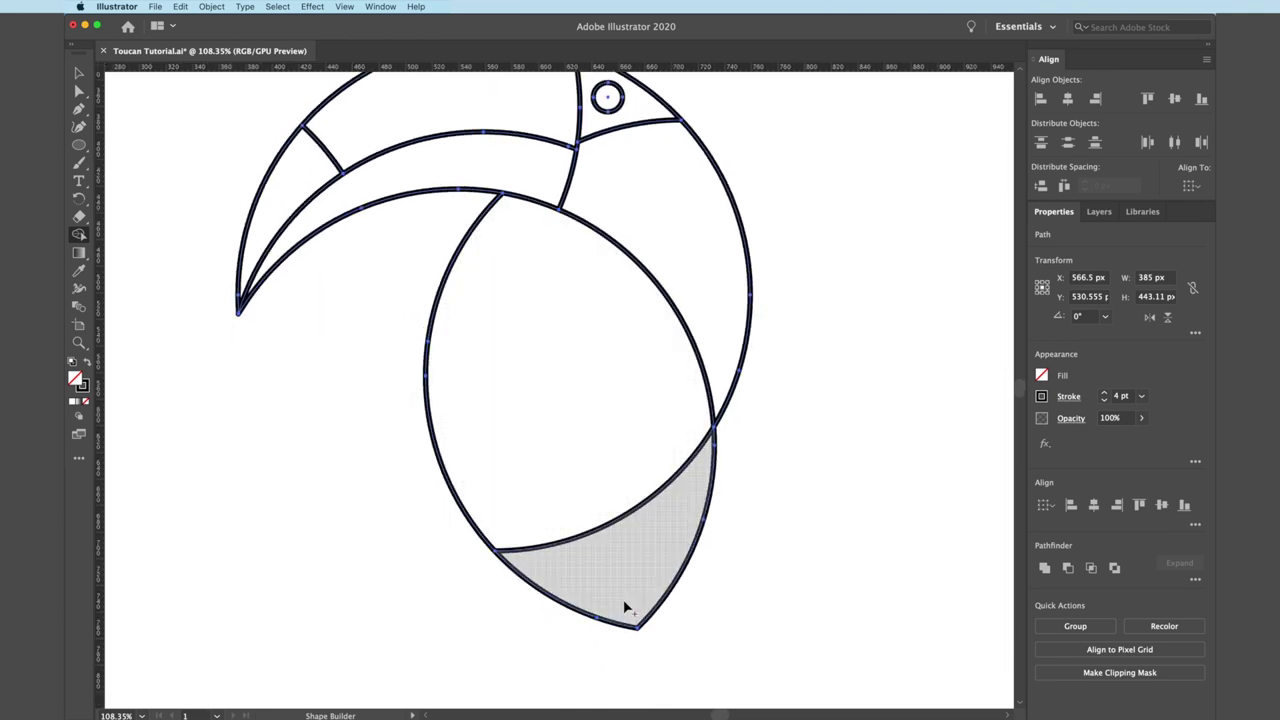
scroll(624, 605, down, 2)
scroll(624, 605, down, 1)
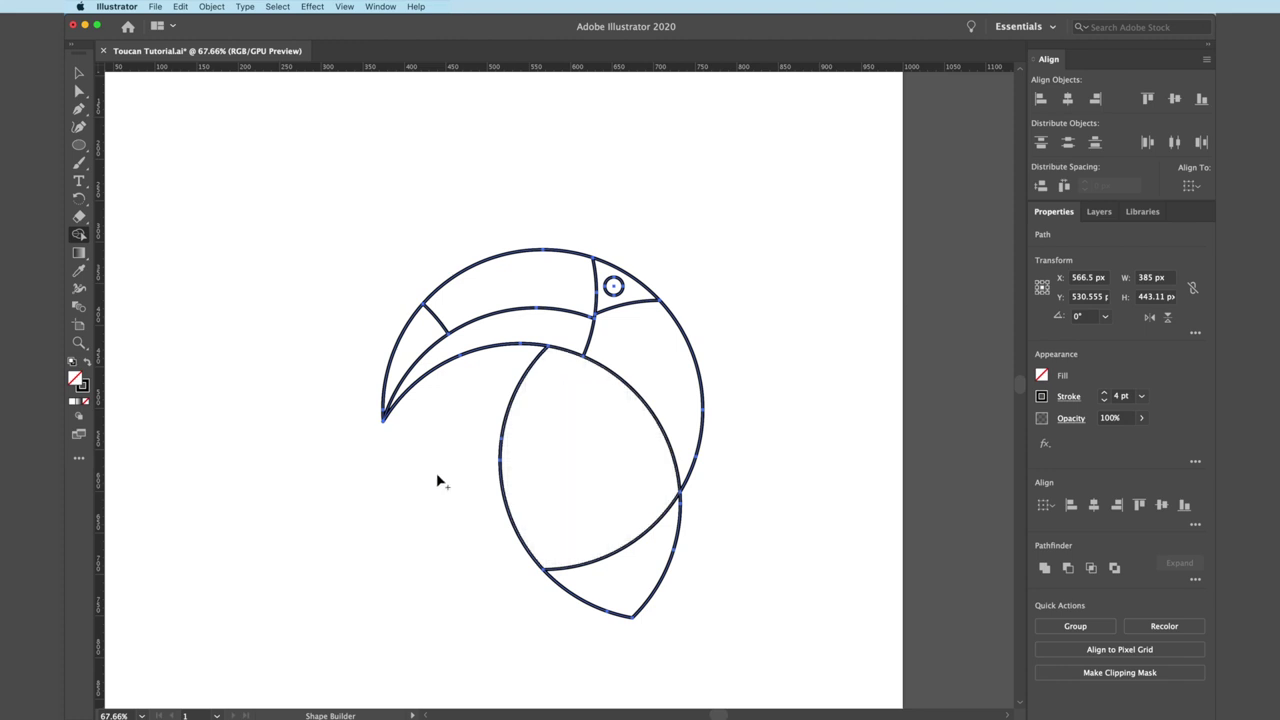
click(79, 73)
Step: Move the toucan outline further left on the artboard
scroll(477, 325, down, 3)
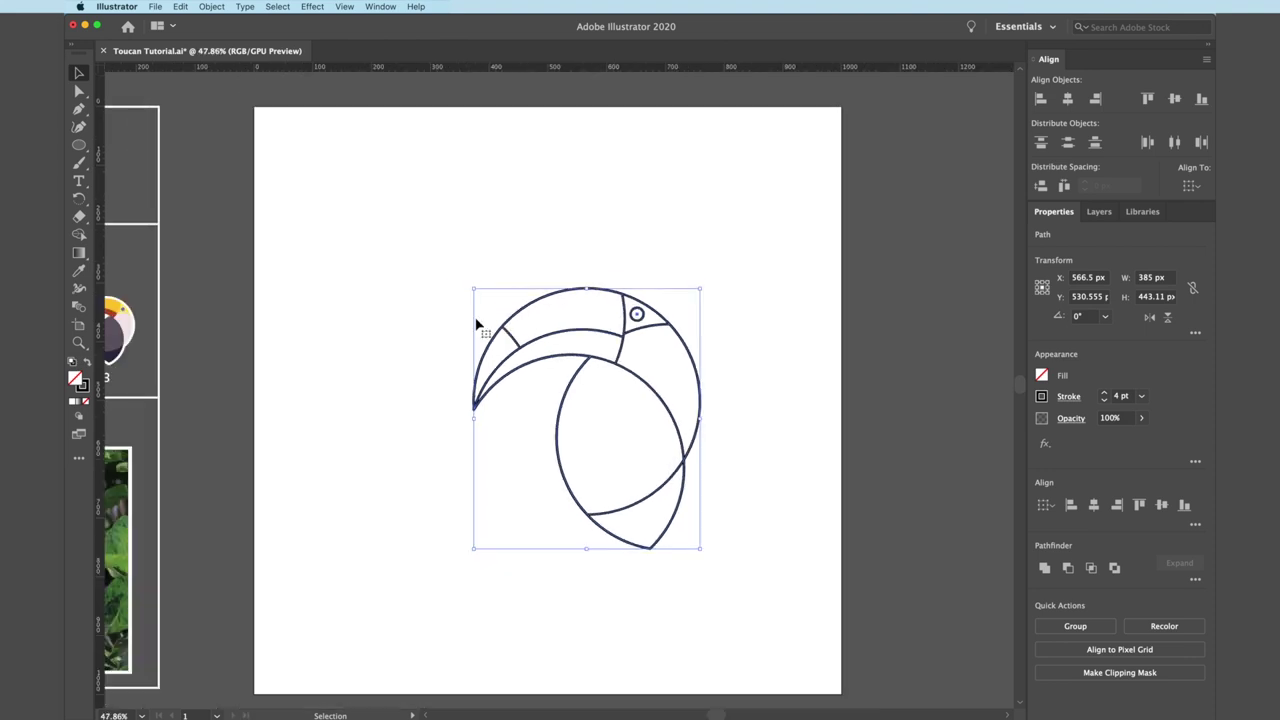
scroll(477, 325, down, 1)
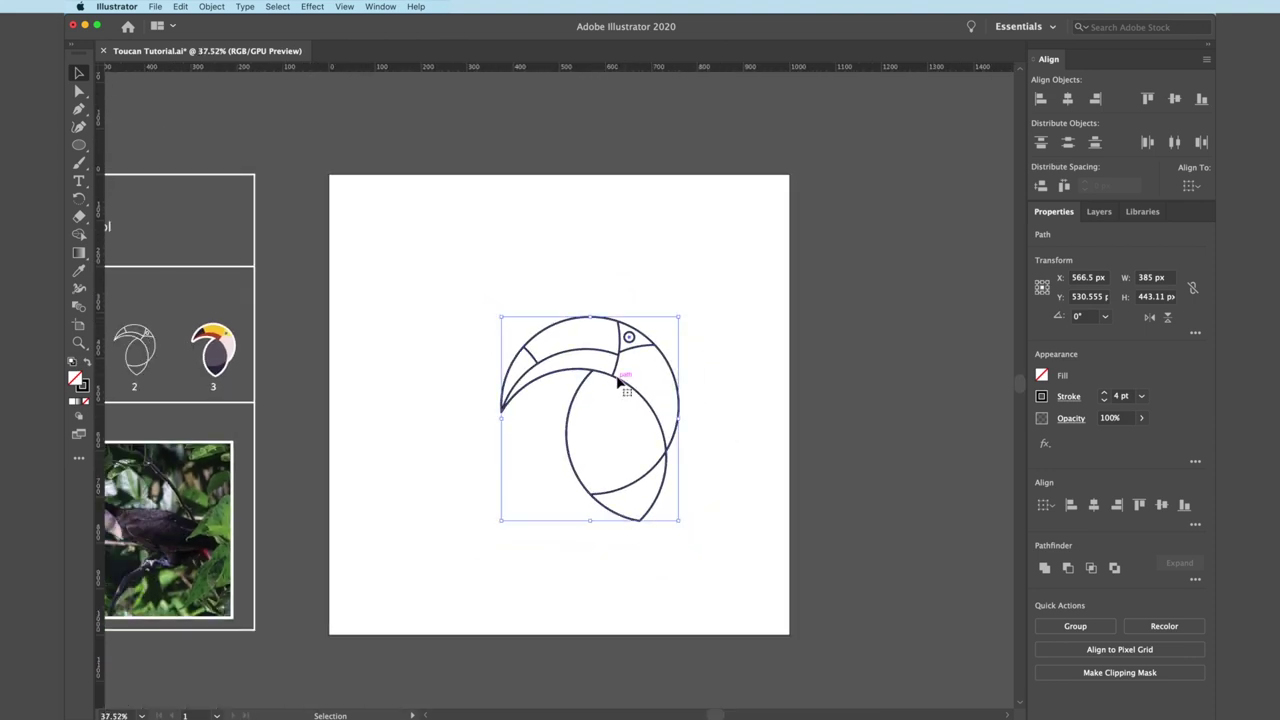
drag(617, 378, 558, 370)
scroll(558, 370, left, 5)
scroll(558, 370, down, 1)
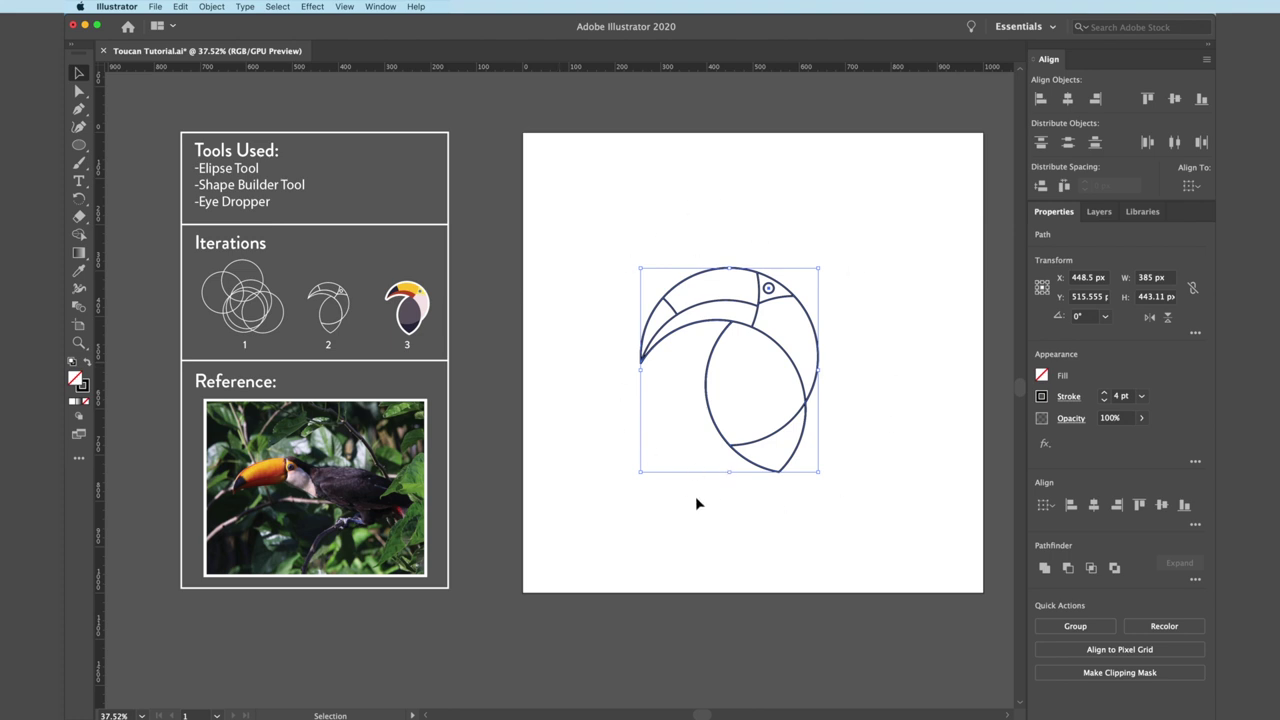
click(682, 504)
Step: Select all the toucan's paths and place a duplicate to the right of the artboard
scroll(682, 504, right, 5)
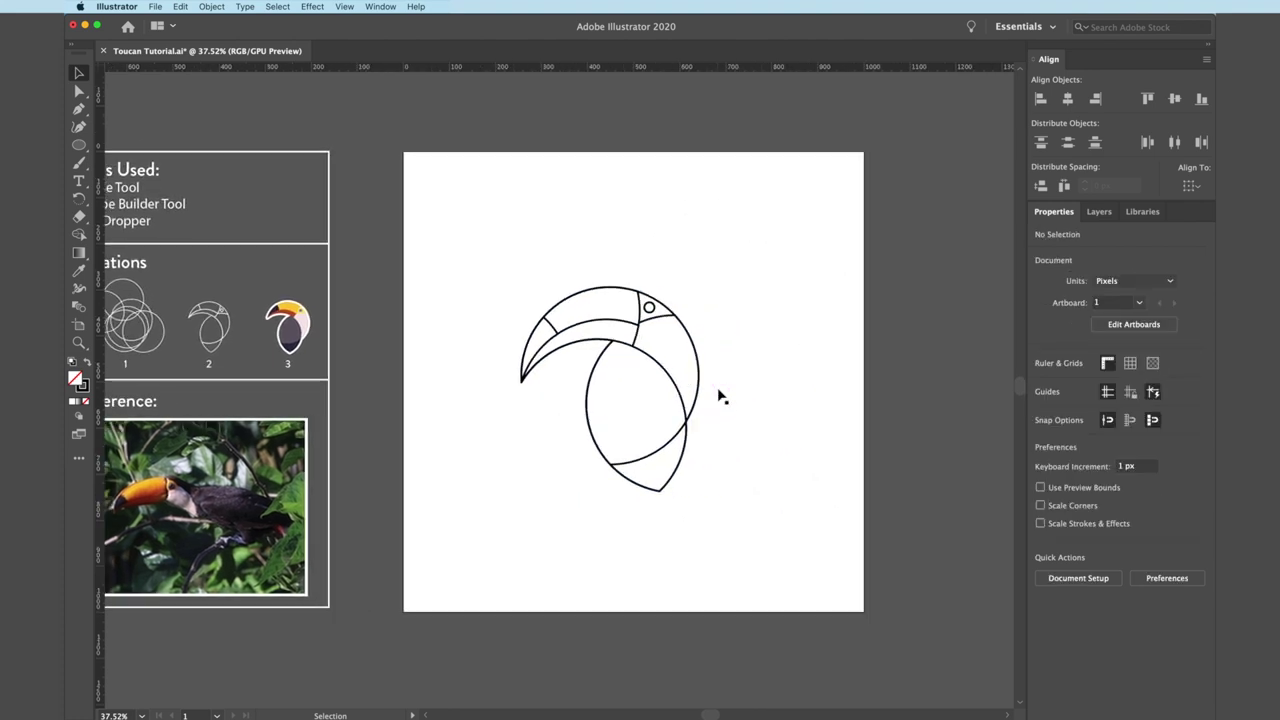
click(651, 352)
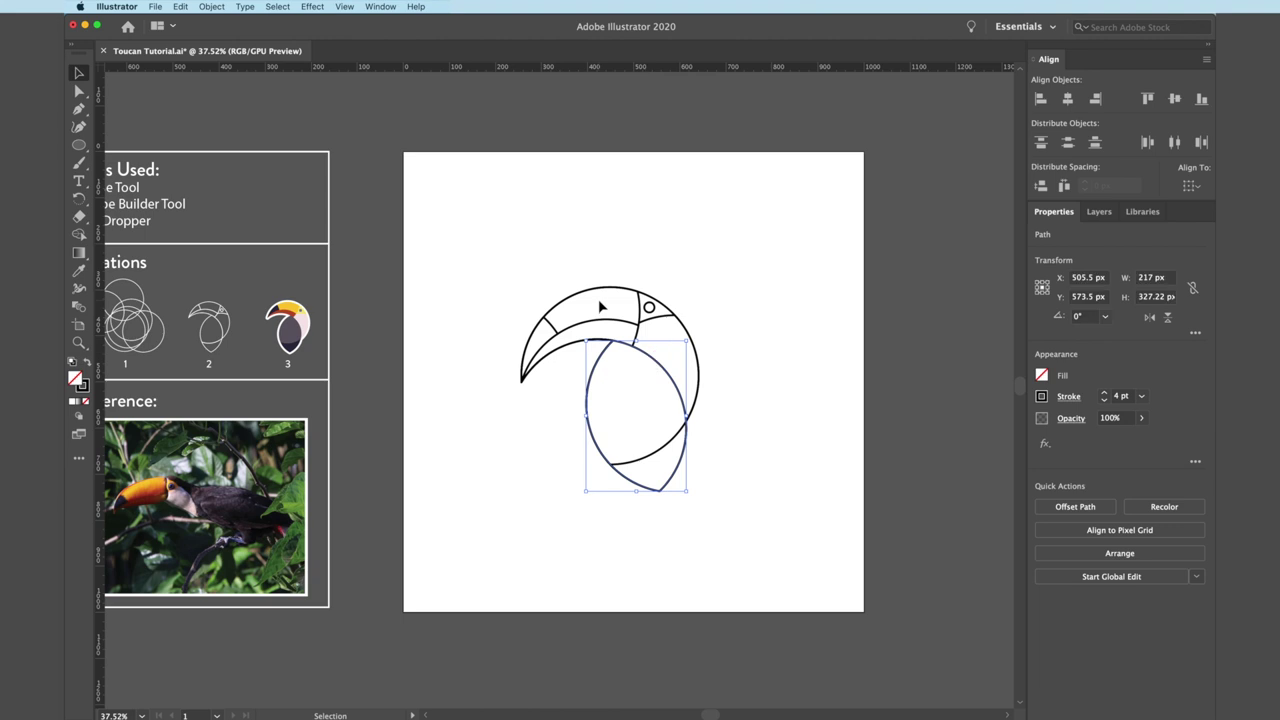
drag(539, 268, 760, 520)
click(617, 352)
drag(617, 352, 962, 352)
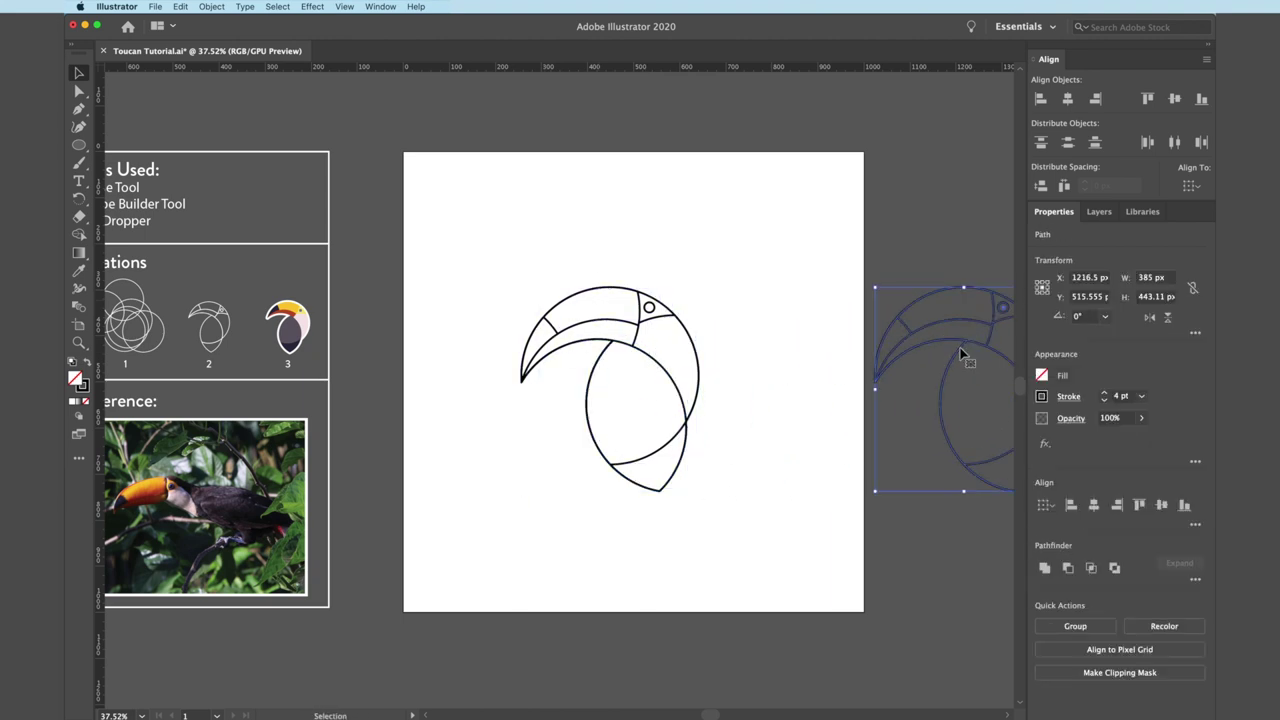
click(884, 337)
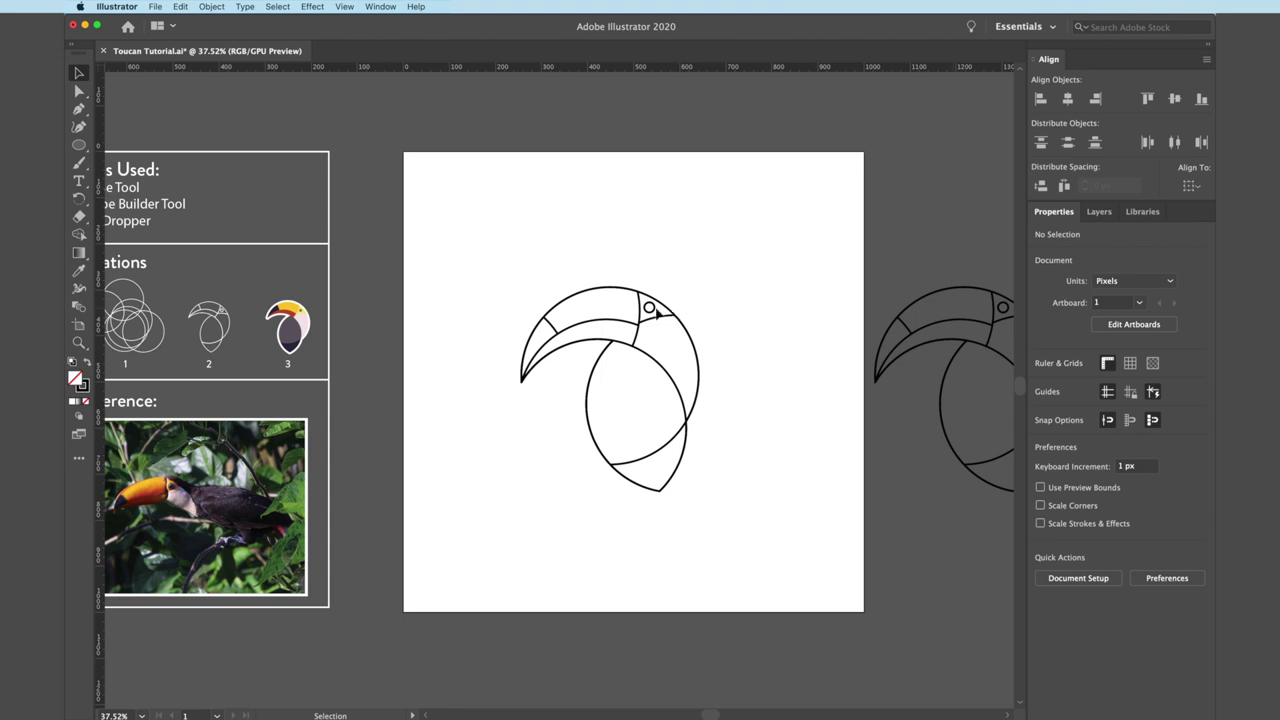
scroll(657, 313, up, 2)
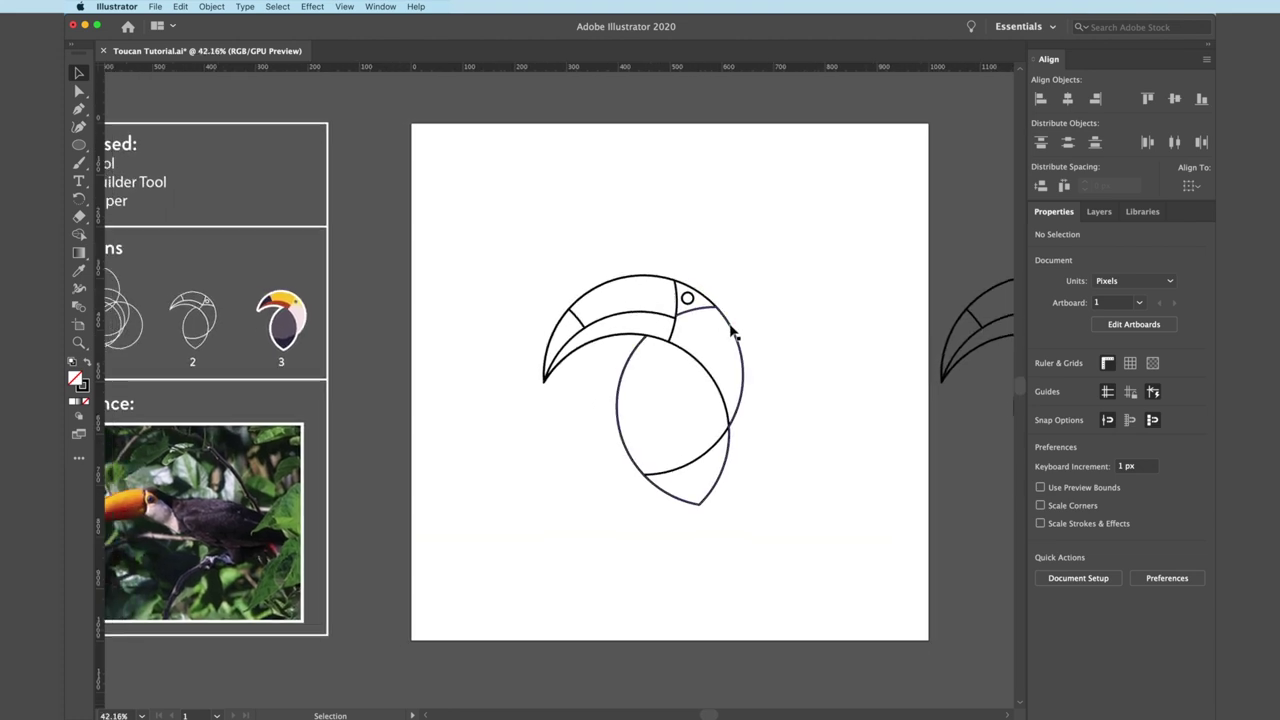
drag(732, 330, 762, 325)
key(super+z)
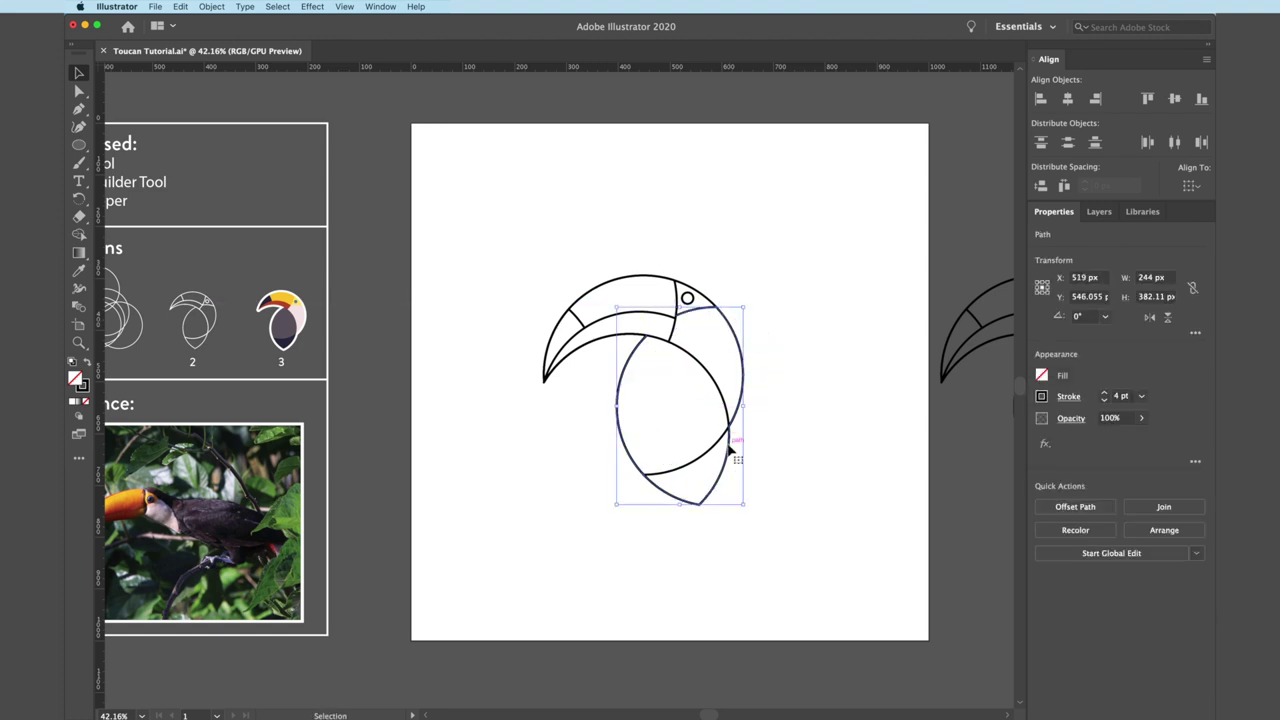
click(728, 448)
drag(728, 448, 760, 454)
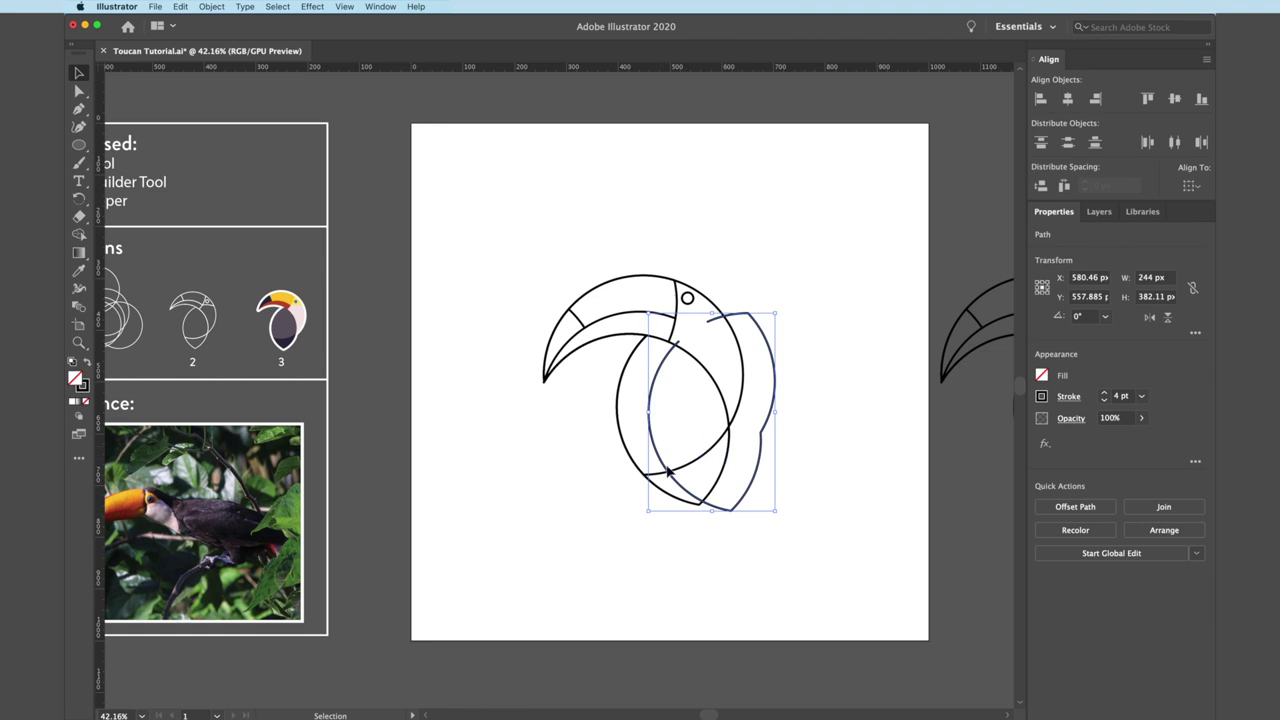
key(super+z)
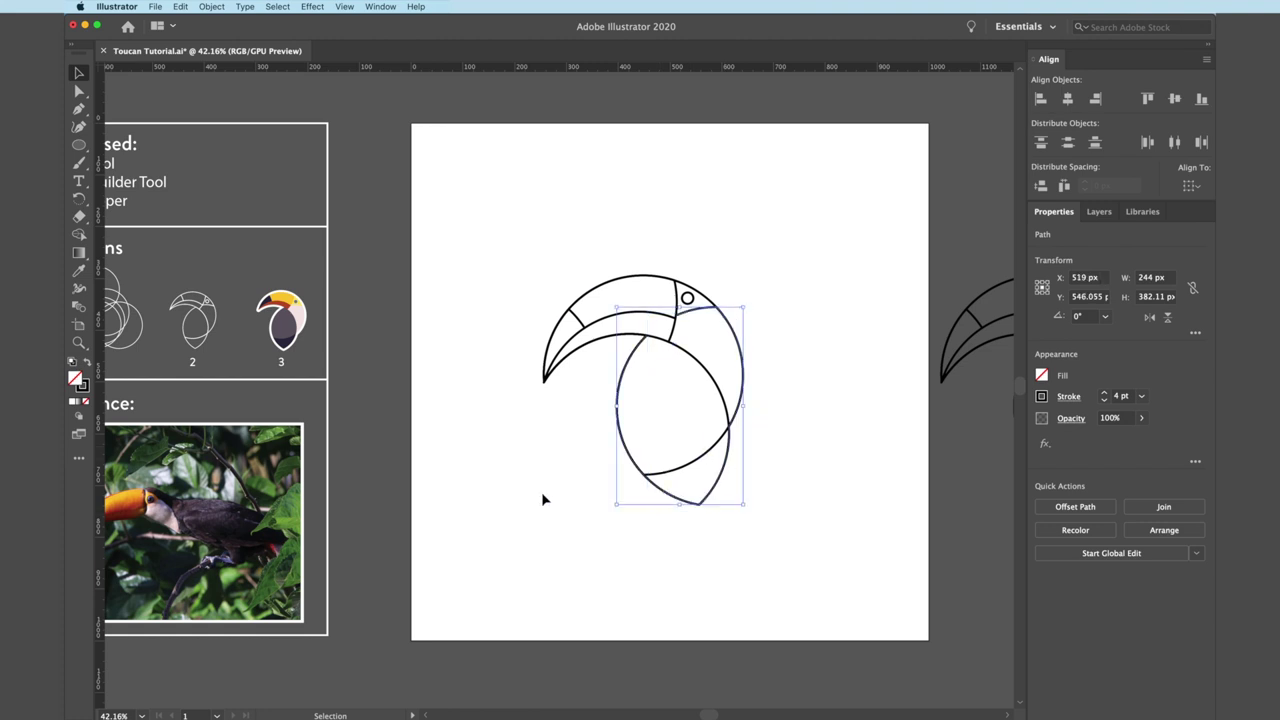
click(517, 380)
drag(500, 206, 815, 572)
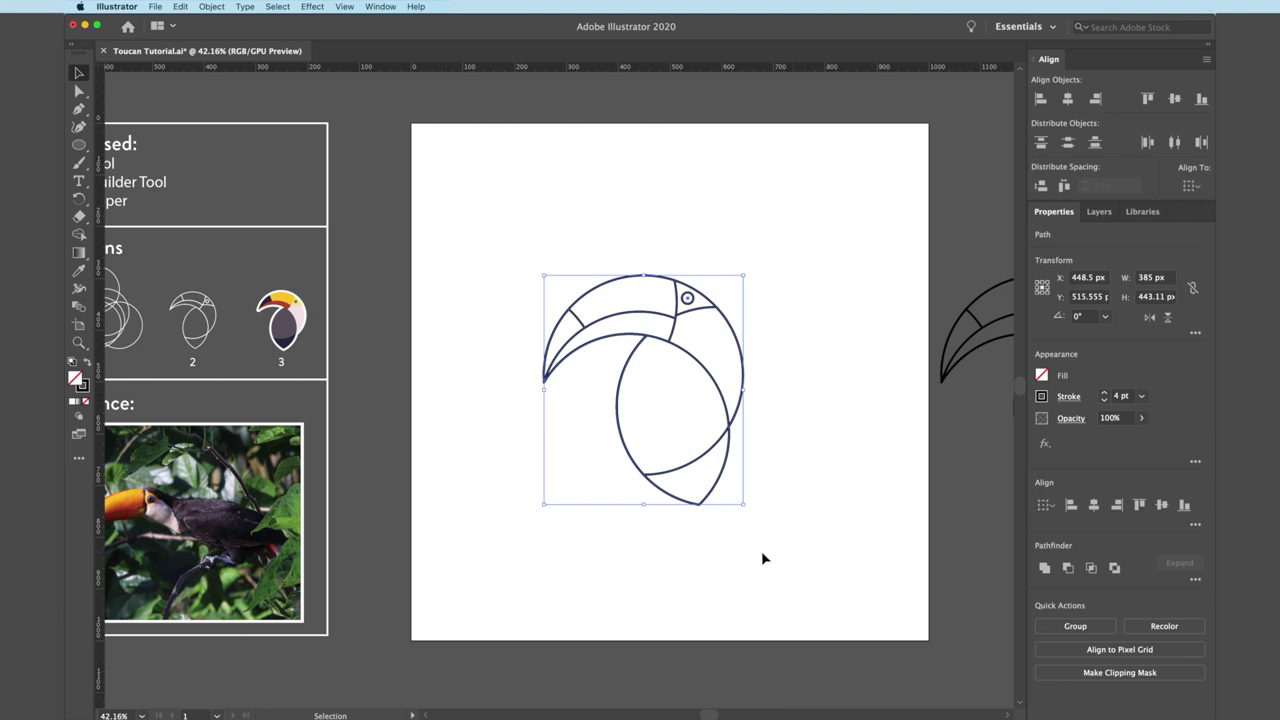
click(79, 235)
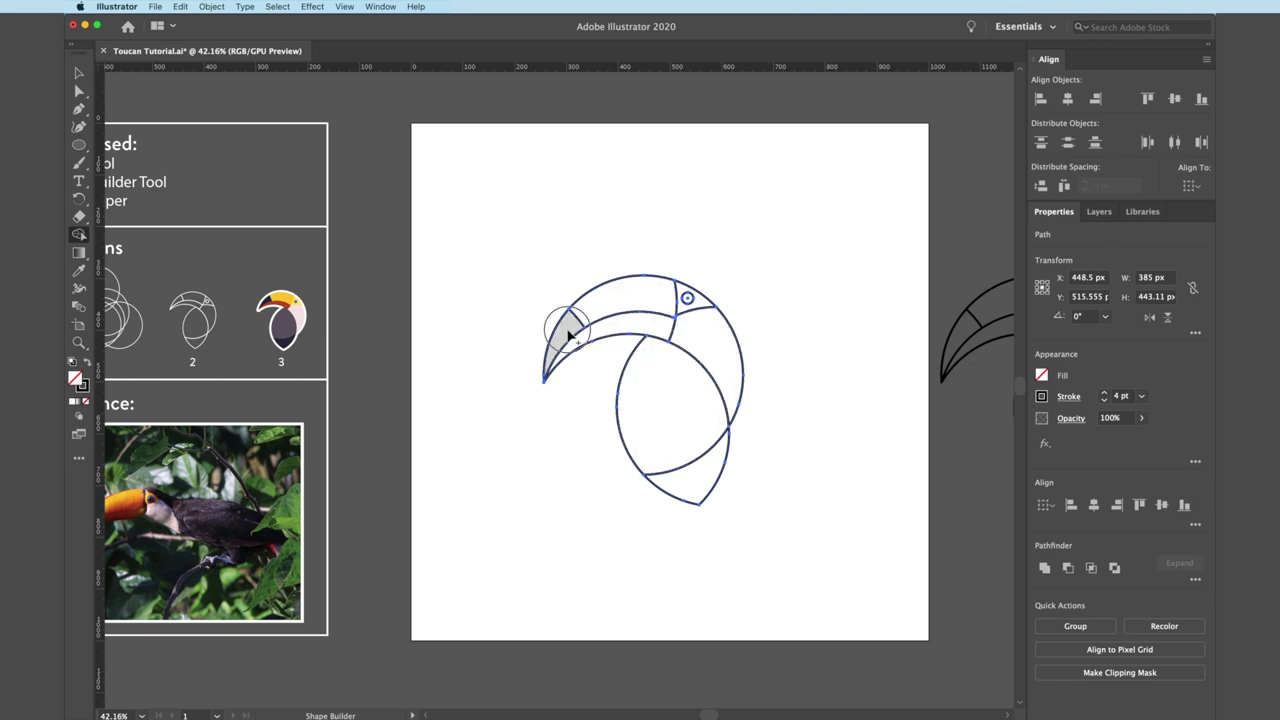
scroll(700, 286, up, 5)
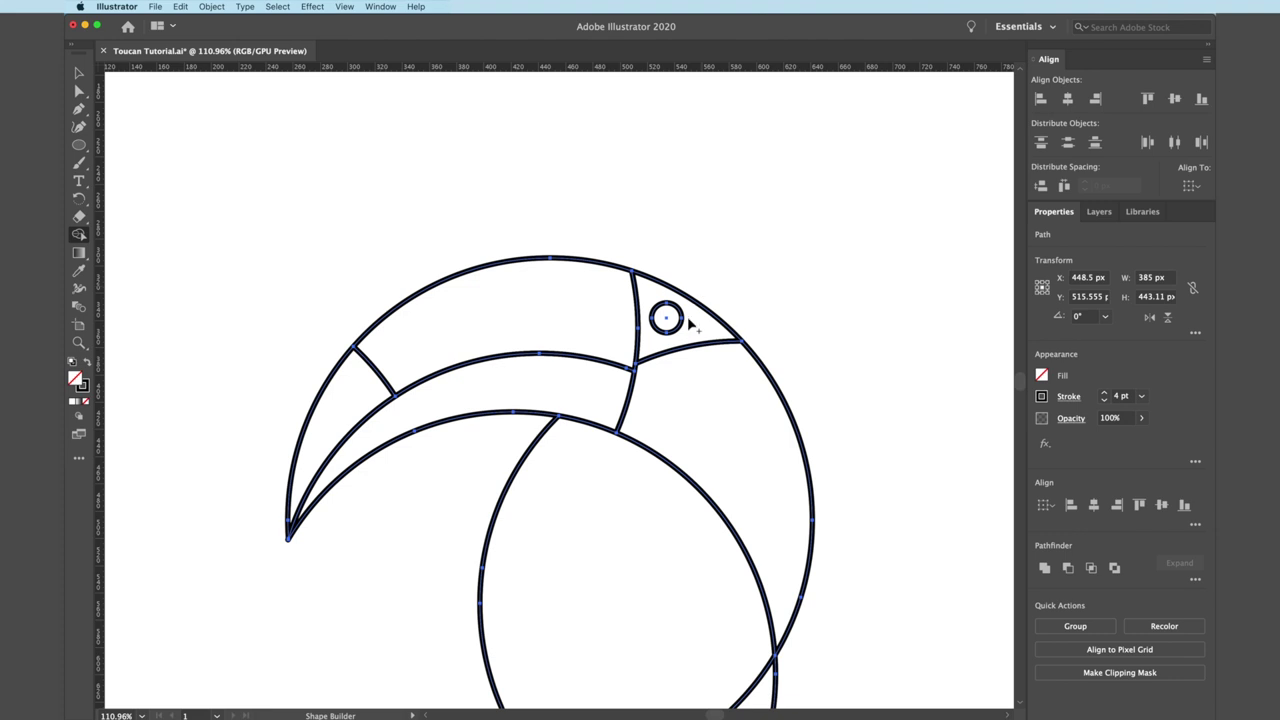
scroll(663, 318, down, 3)
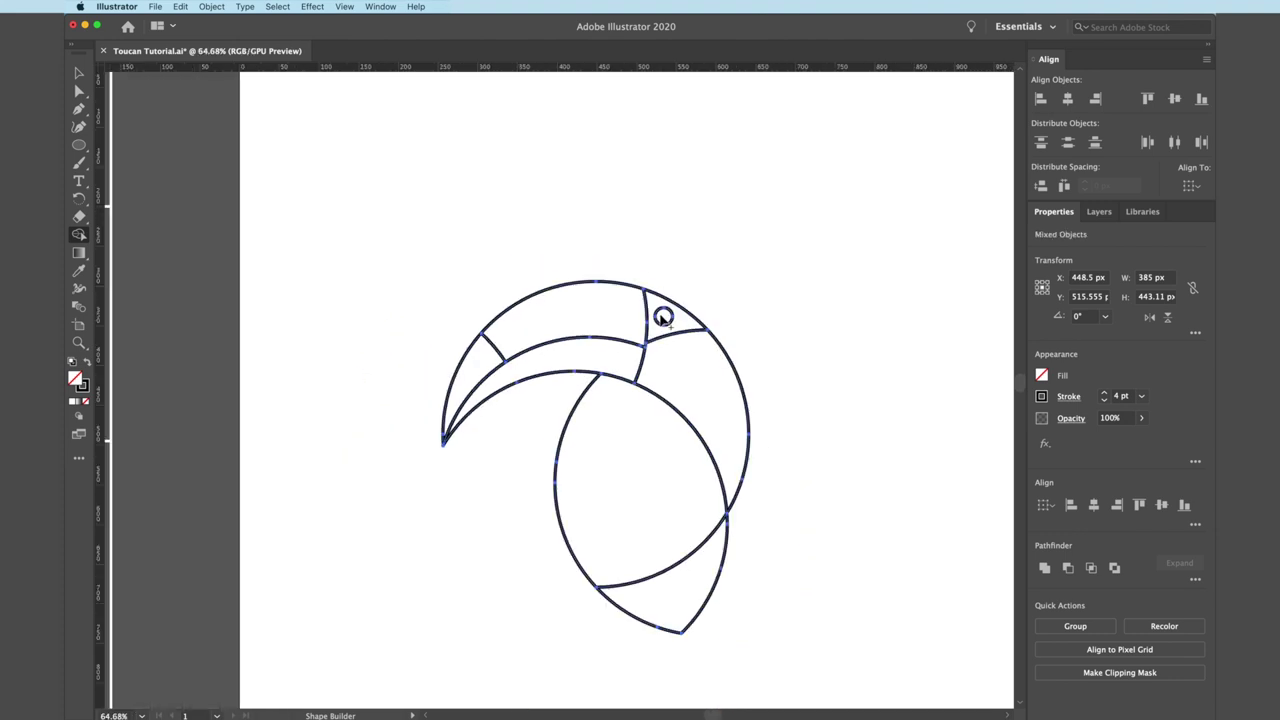
scroll(663, 318, down, 1)
key(v)
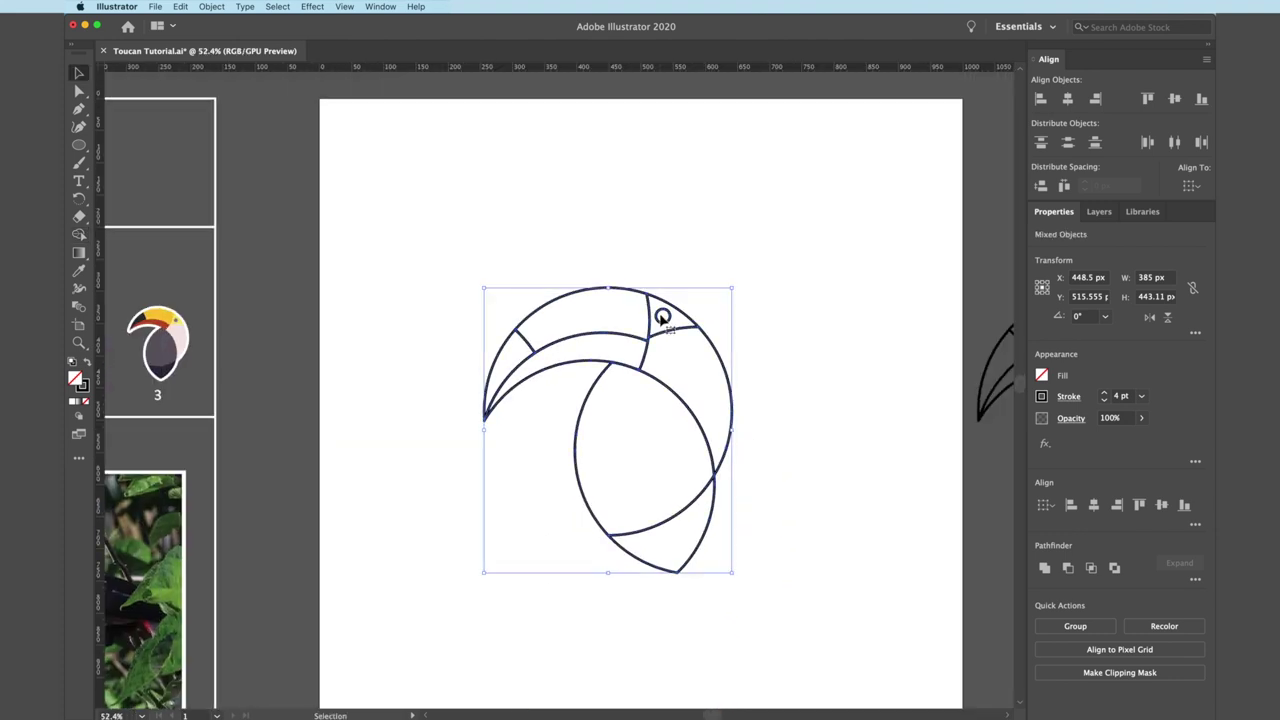
click(734, 350)
drag(731, 353, 771, 353)
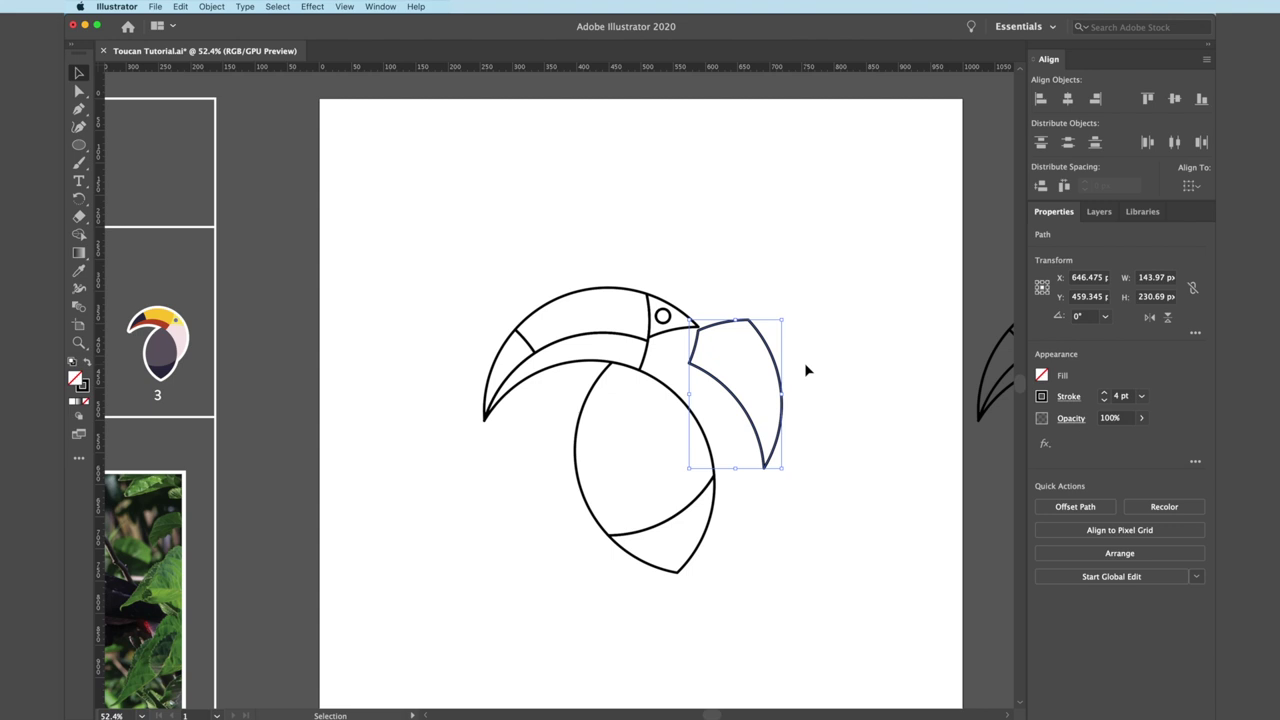
key(ctrl+z)
click(805, 365)
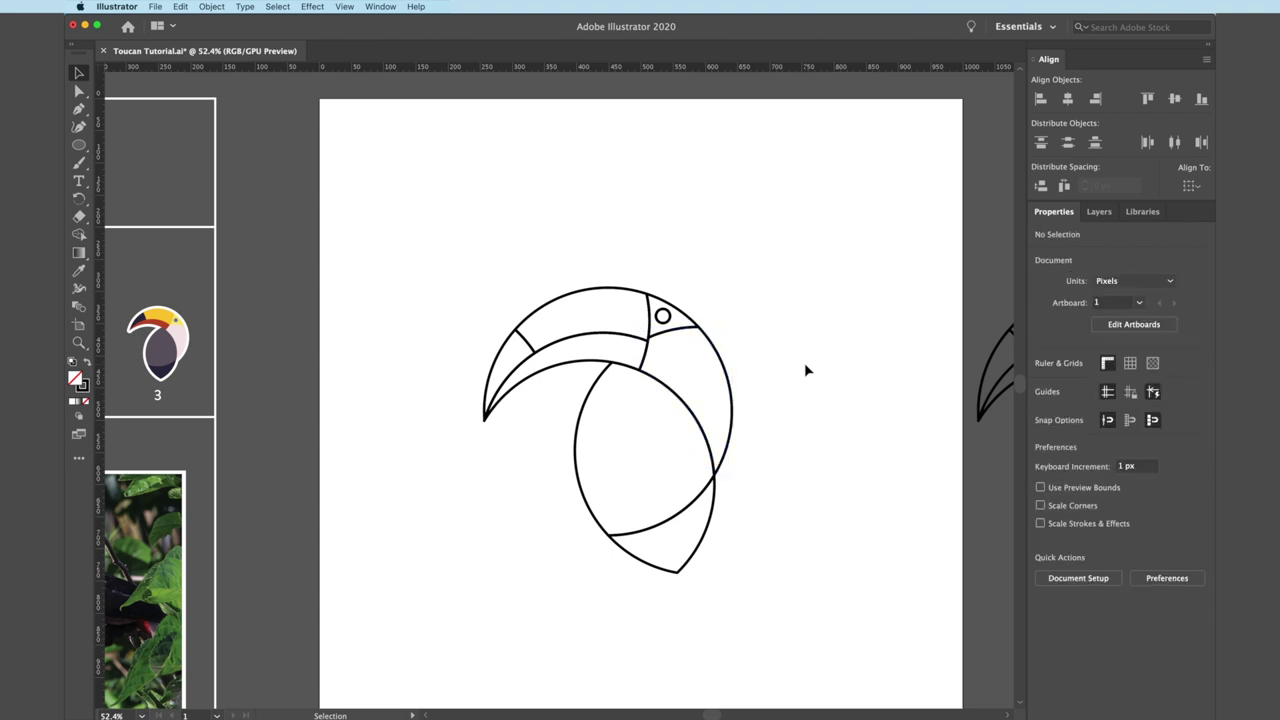
scroll(728, 371, left, 2)
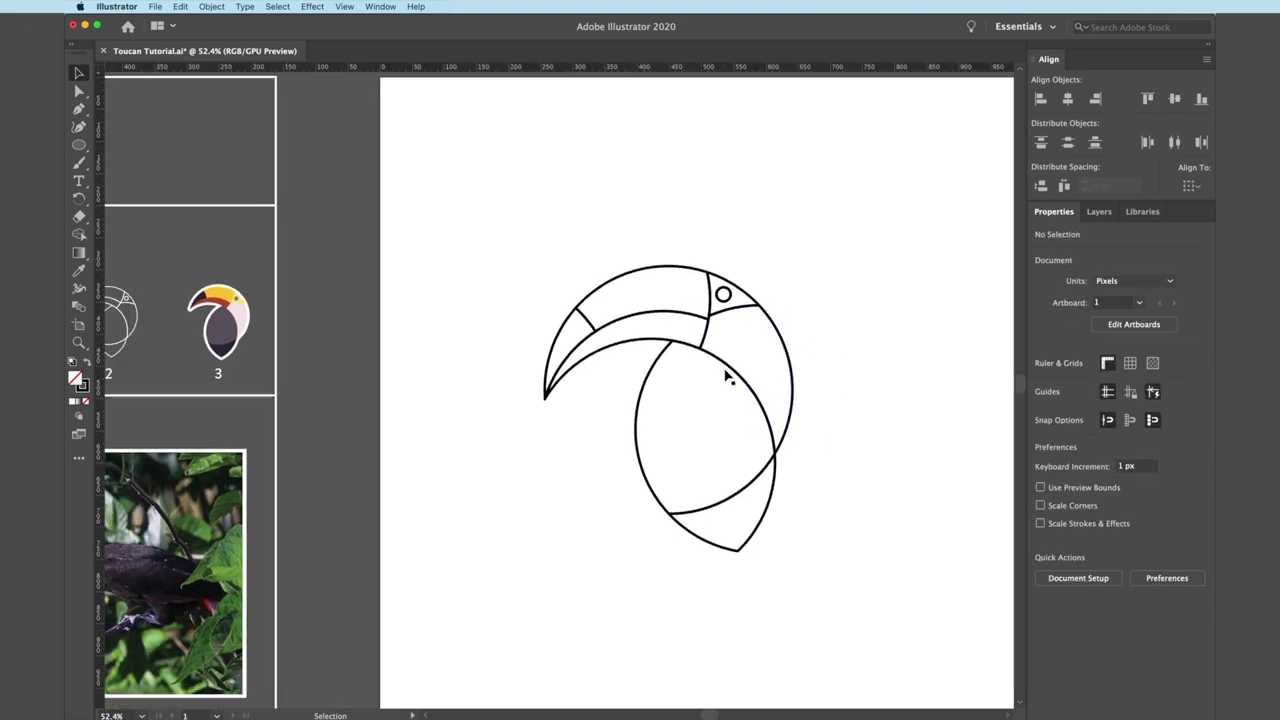
scroll(728, 371, down, 3)
scroll(728, 376, up, 1)
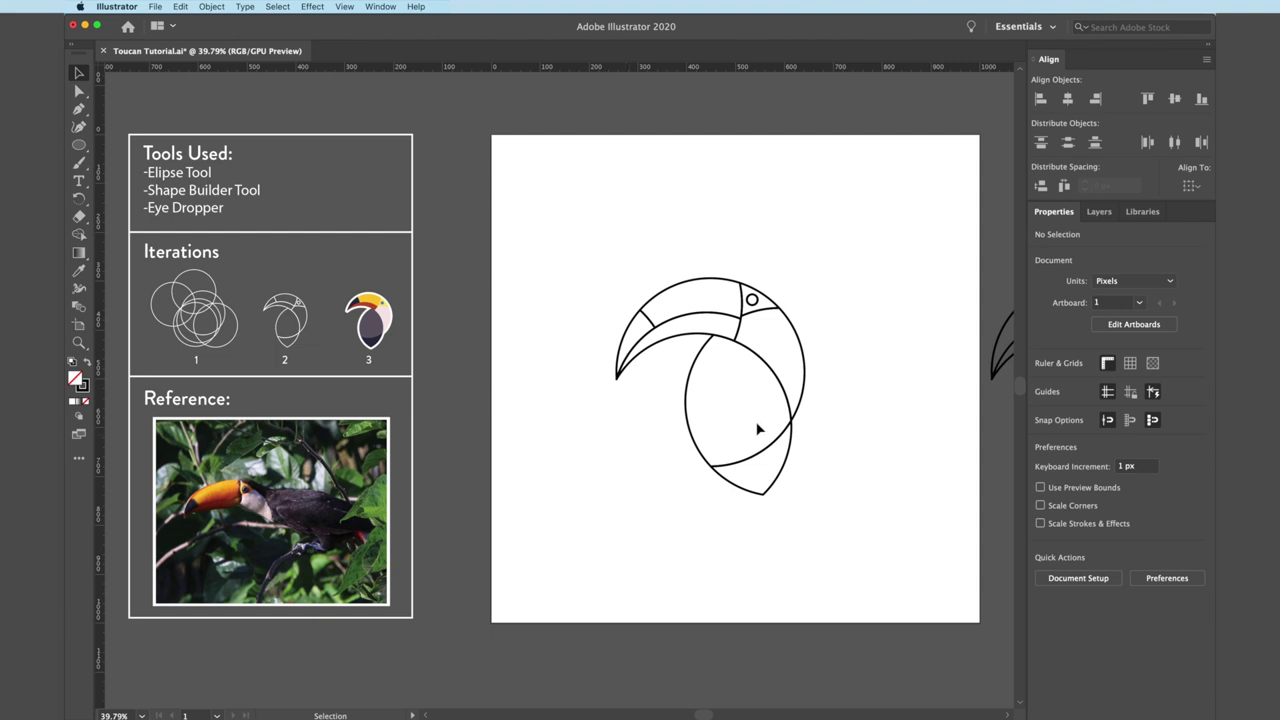
Step: Fill the belly crescent with black and the oval body with greyish purple from the photo
click(732, 486)
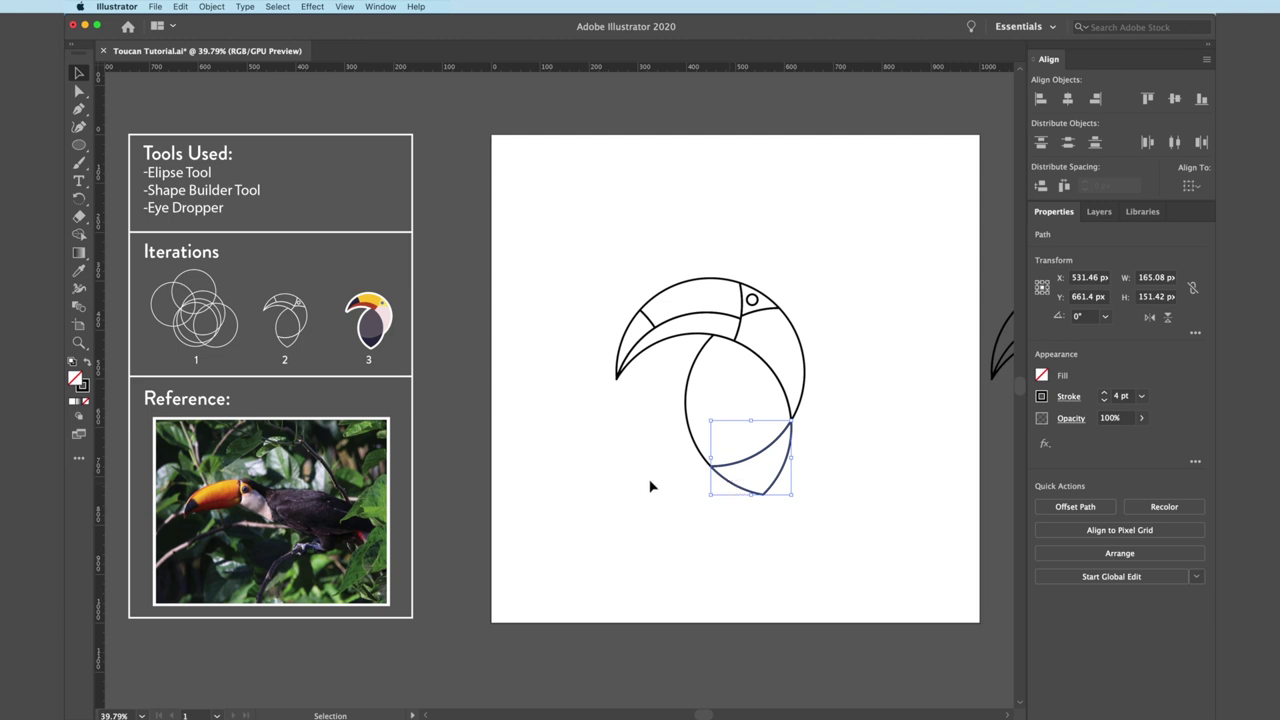
key(i)
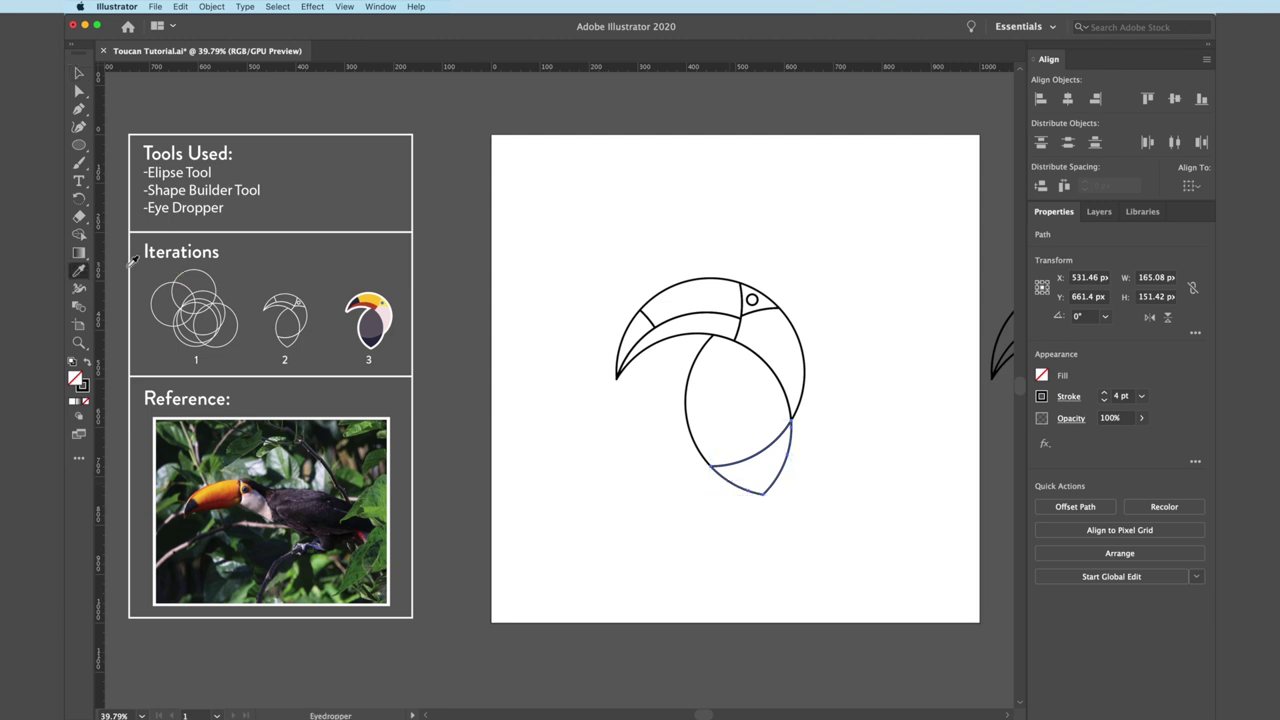
click(78, 271)
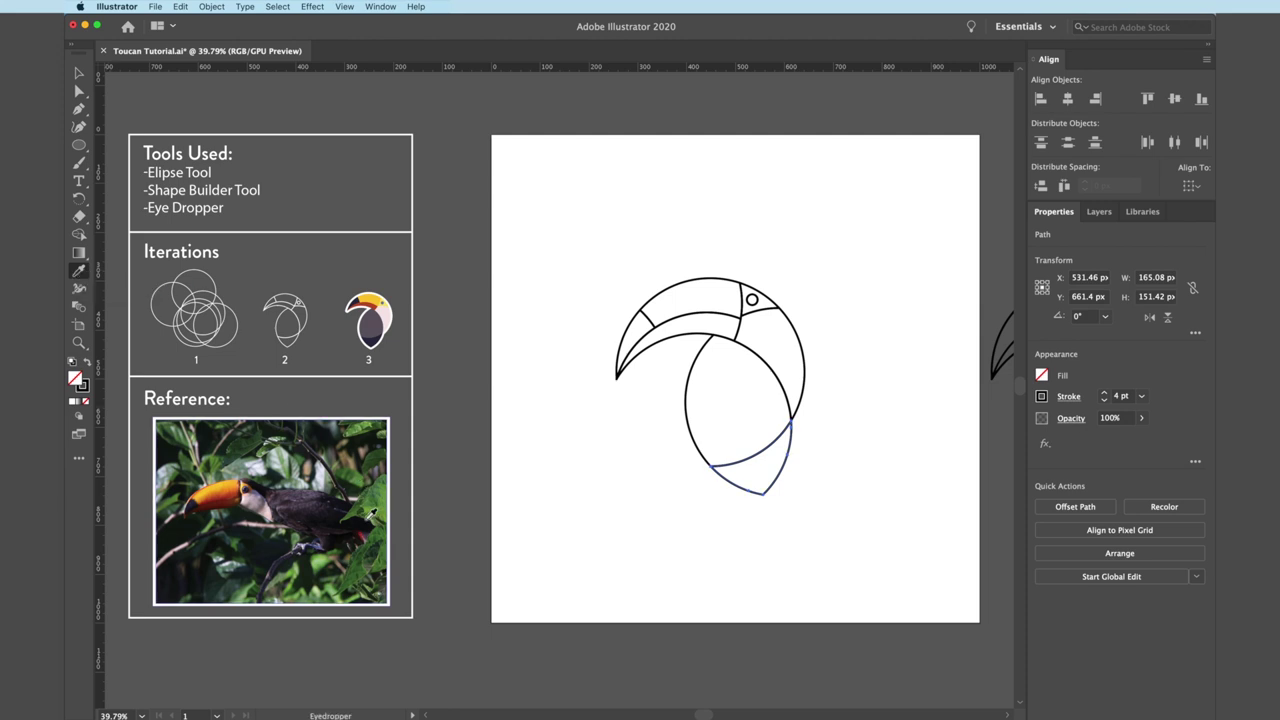
click(365, 522)
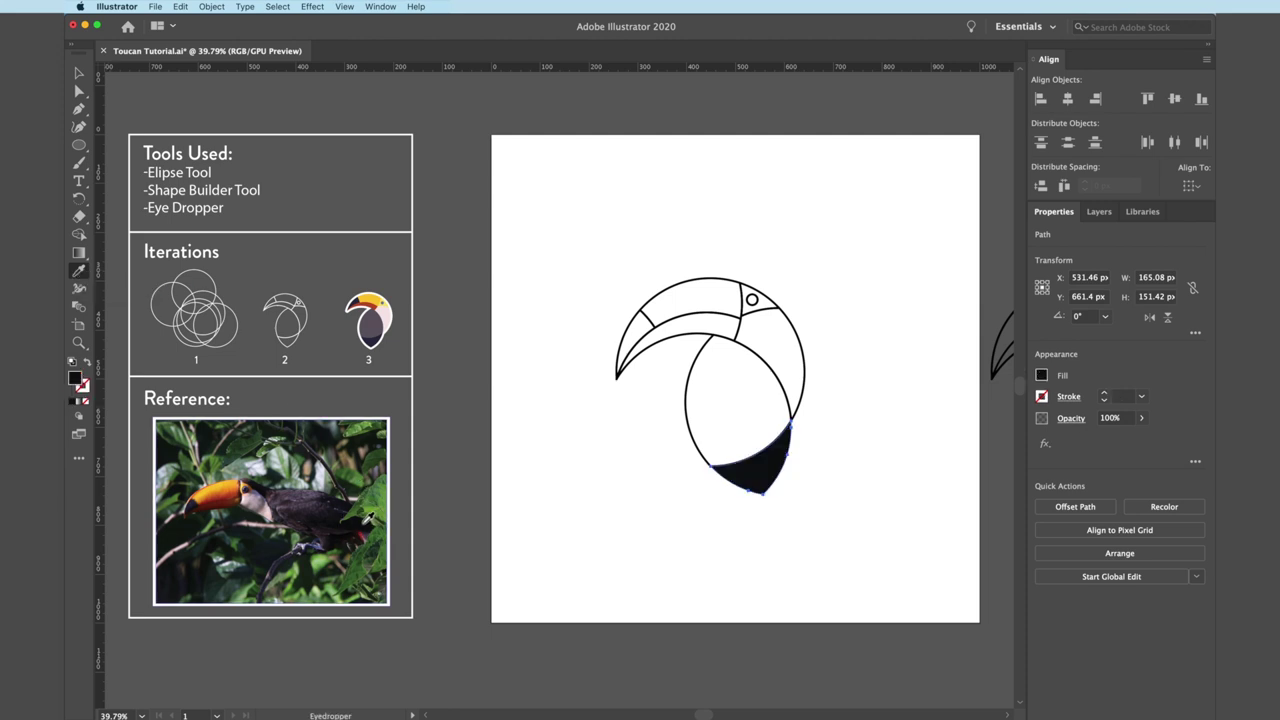
key(v)
click(690, 386)
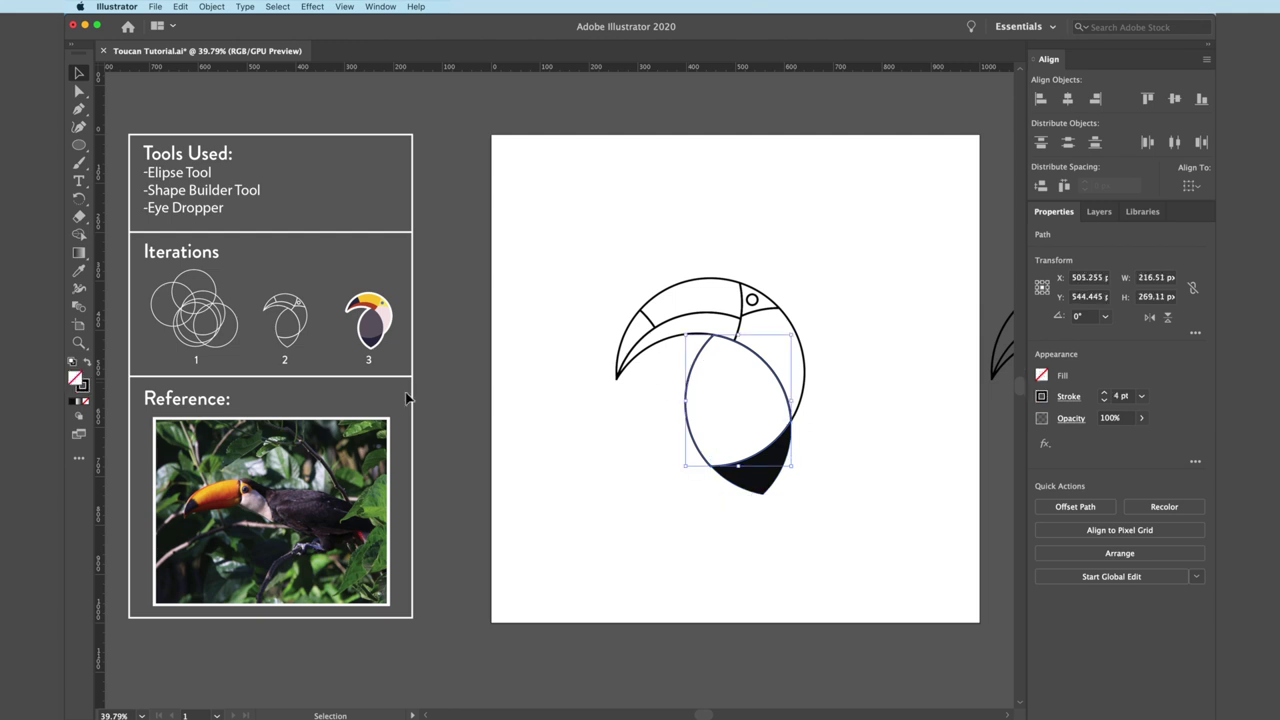
key(i)
click(299, 490)
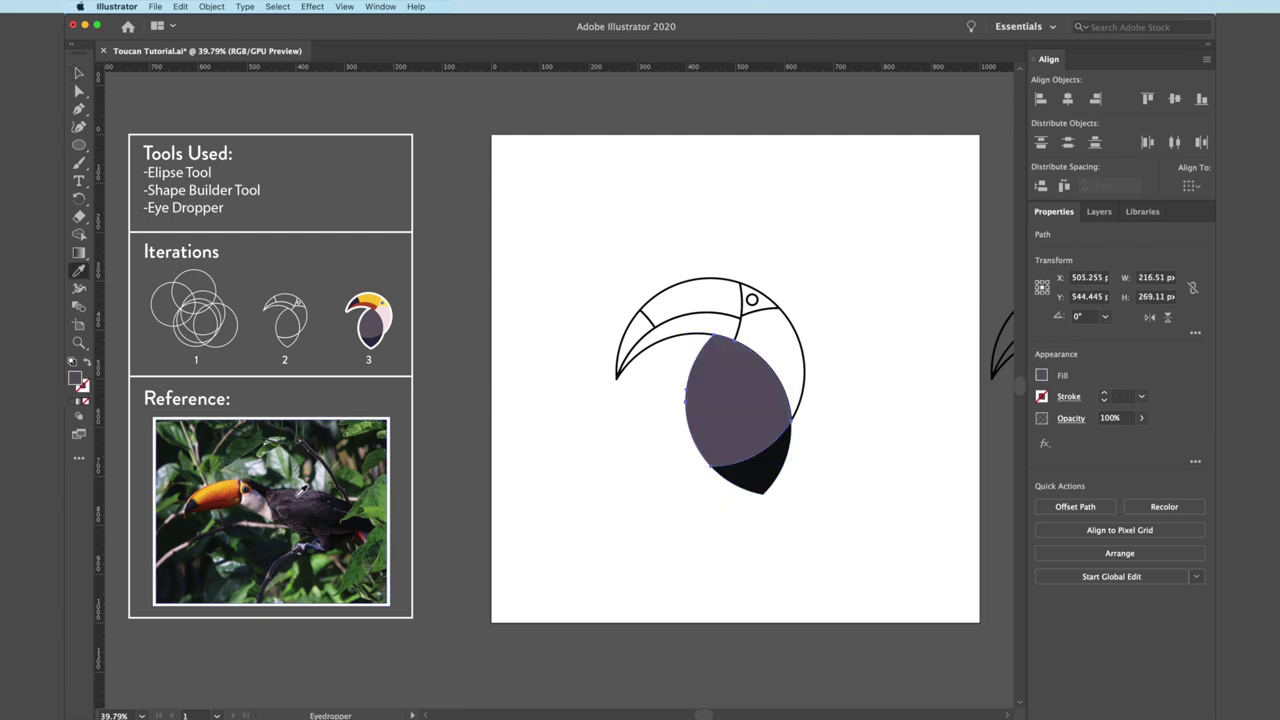
Step: Fill the cheek arc with pale pink and the eye patch with beak yellow
key(v)
click(804, 360)
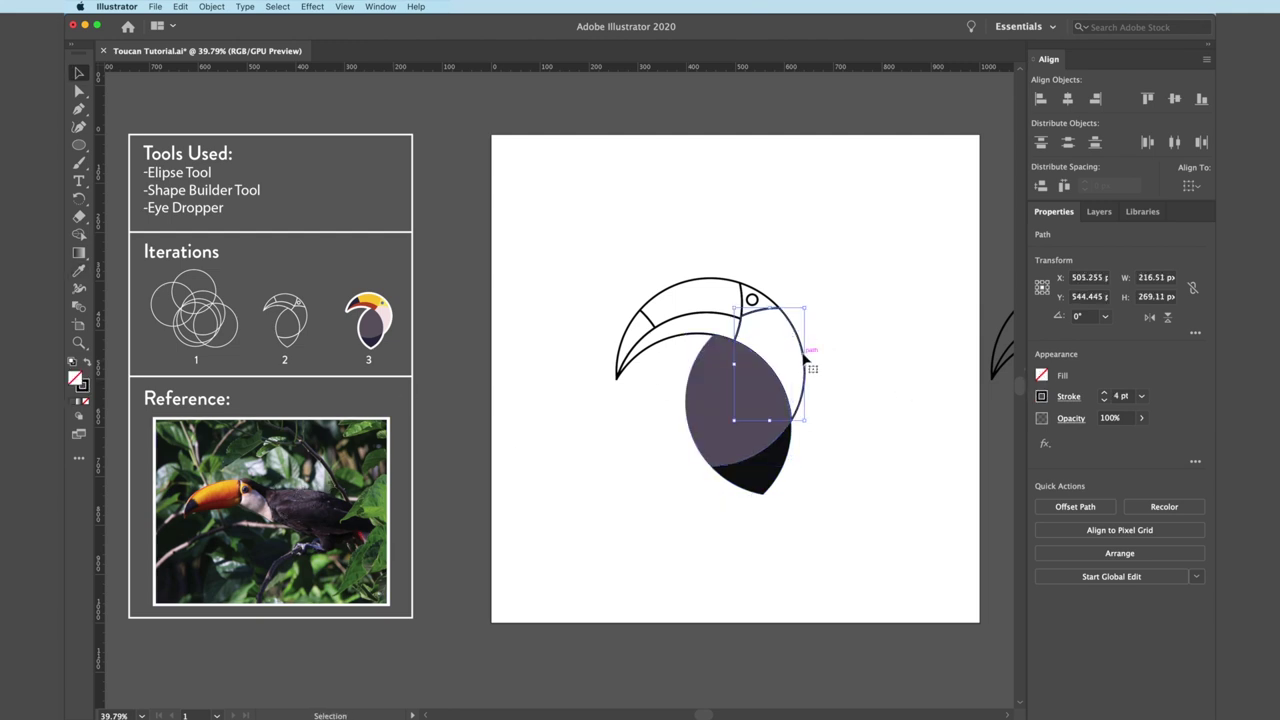
key(i)
click(252, 492)
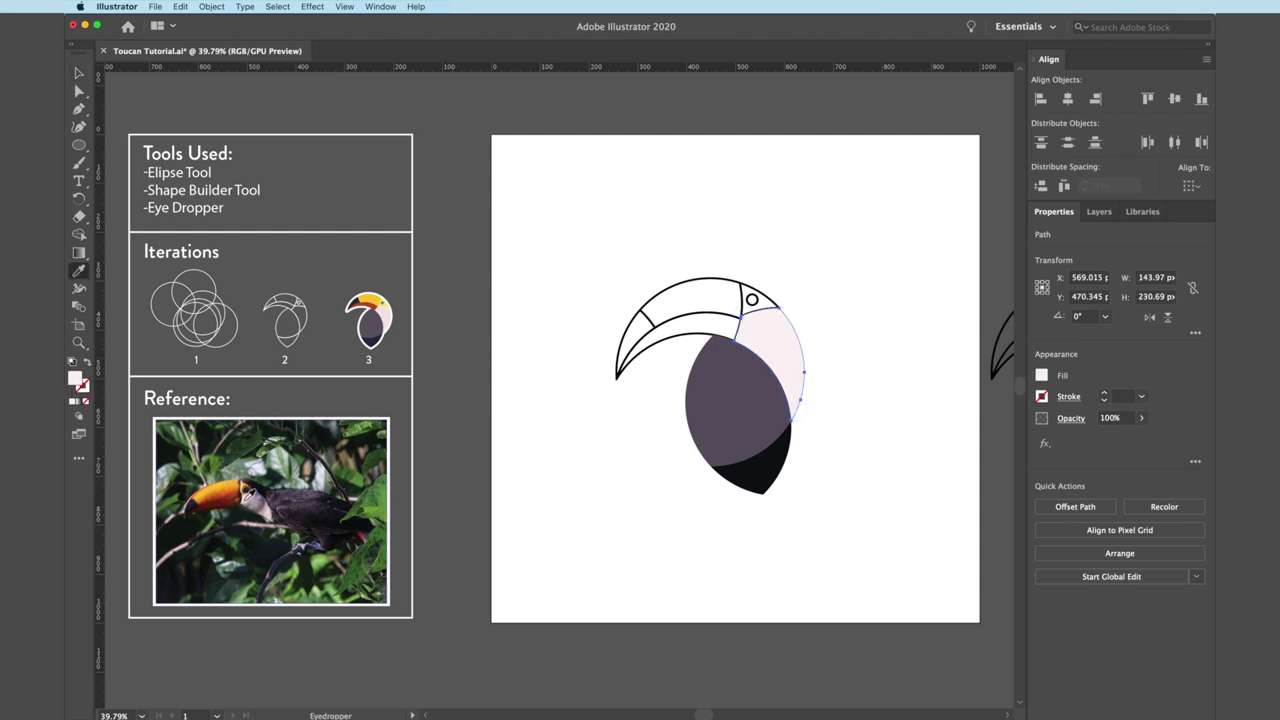
key(v)
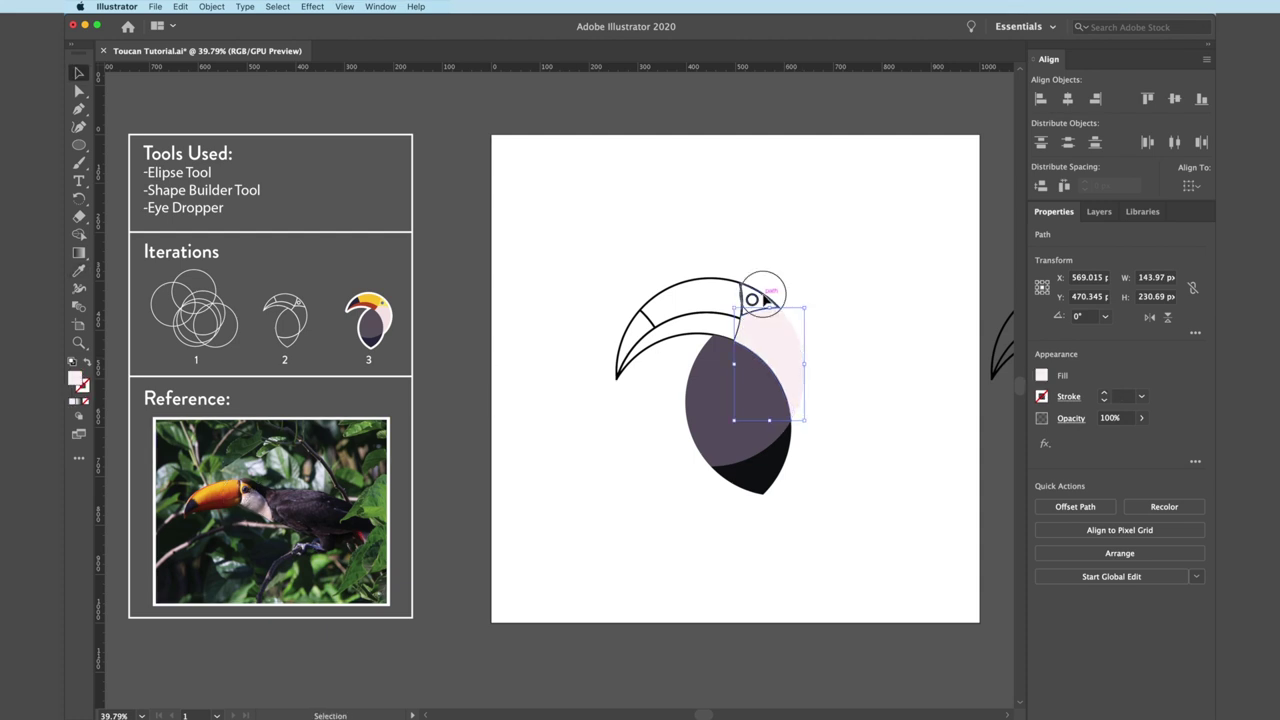
click(765, 300)
key(i)
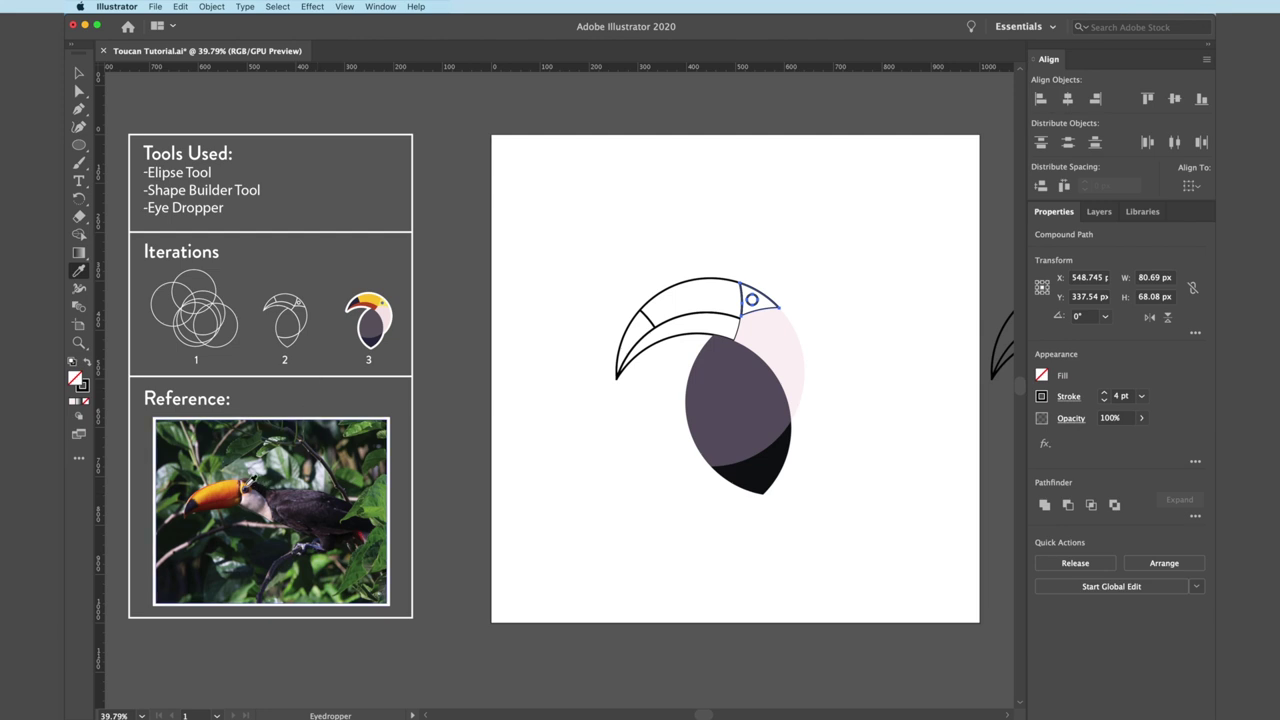
click(247, 482)
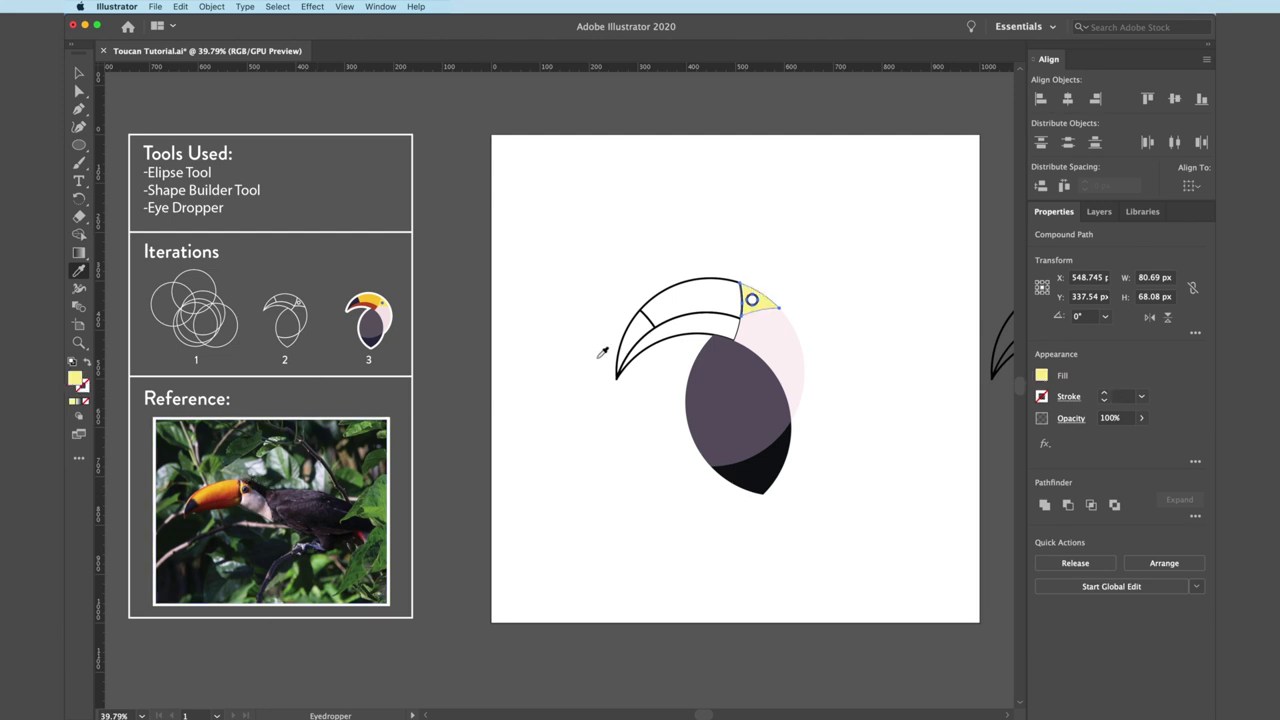
Step: Fill the upper beak with orange-yellow and the lower beak with dark orange
key(v)
click(698, 287)
key(i)
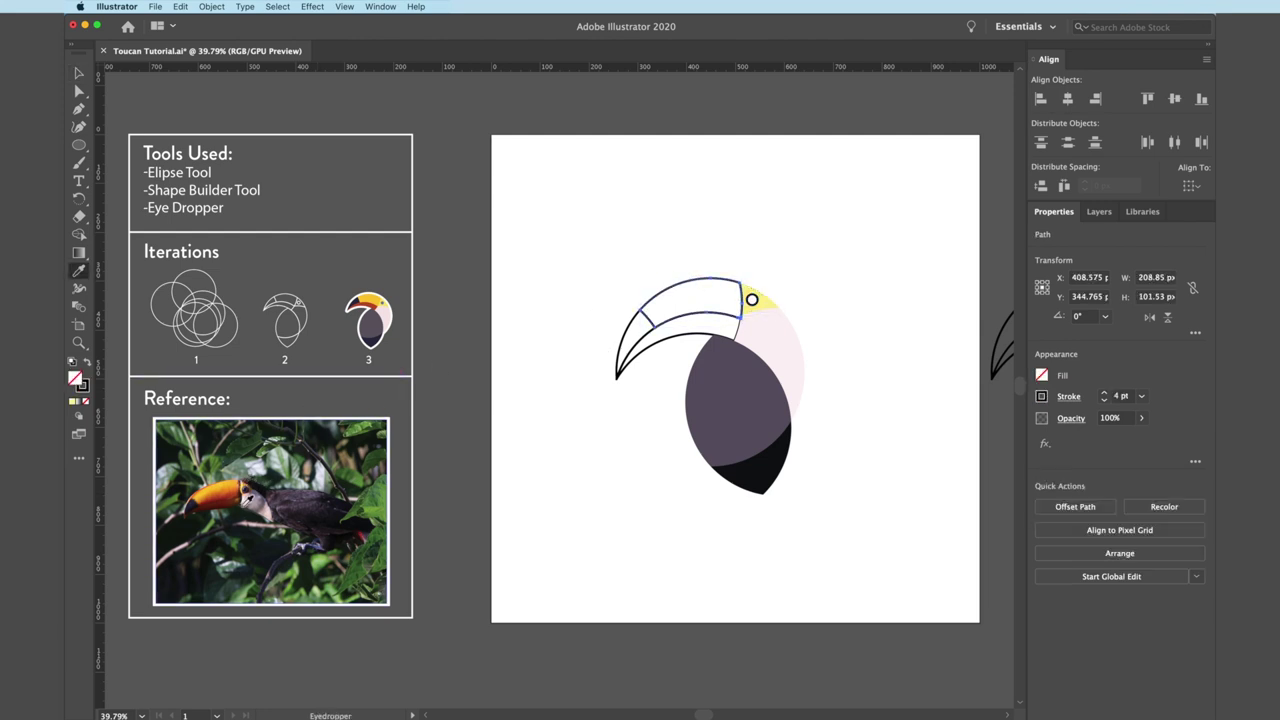
click(213, 485)
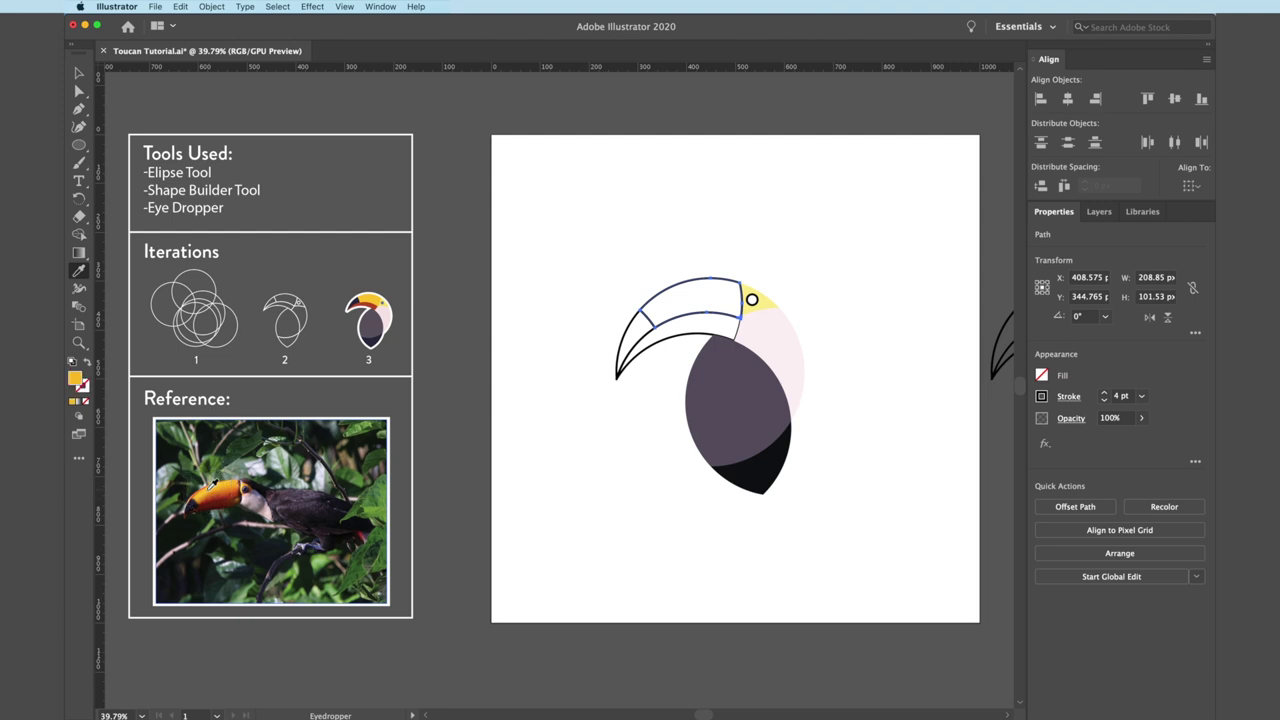
key(v)
click(668, 350)
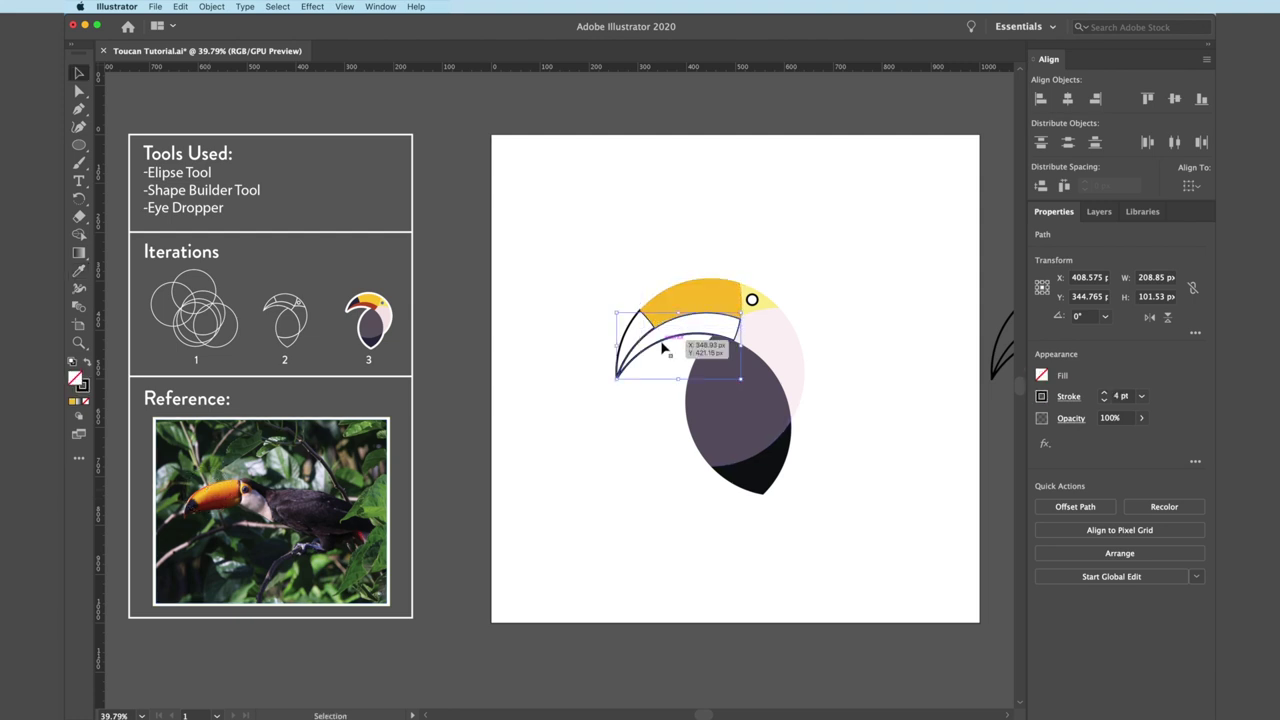
key(i)
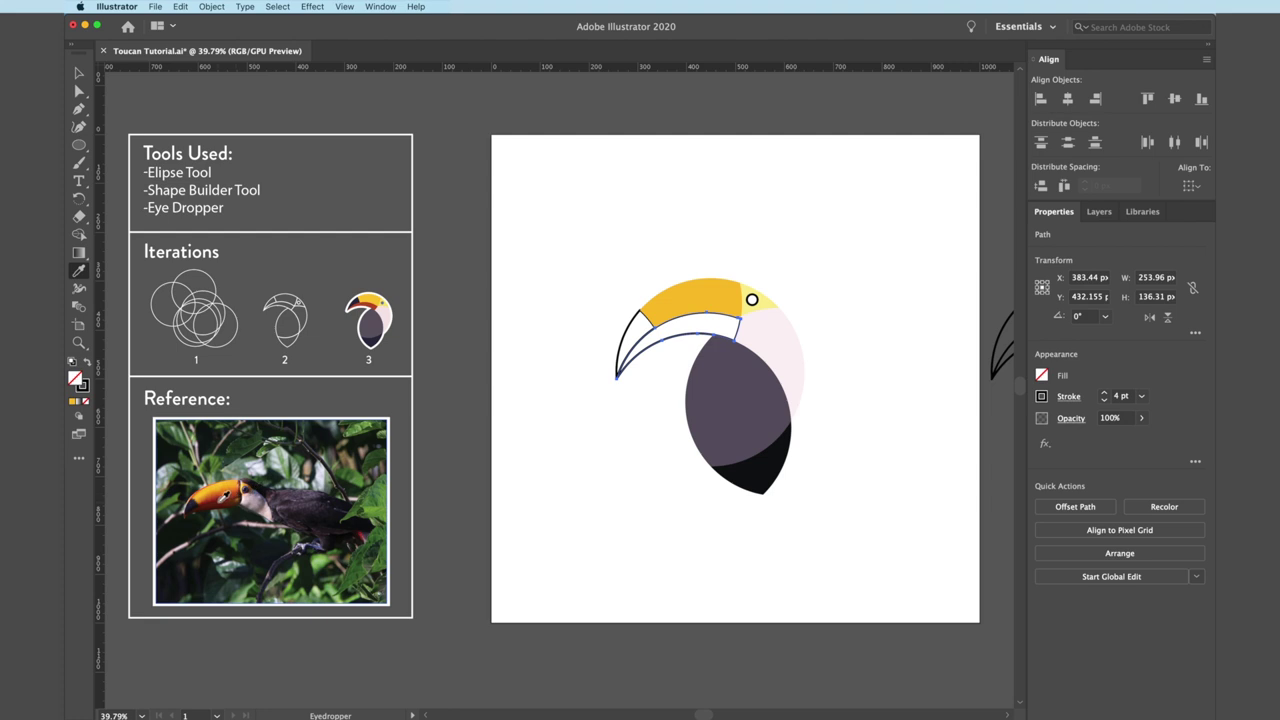
click(214, 498)
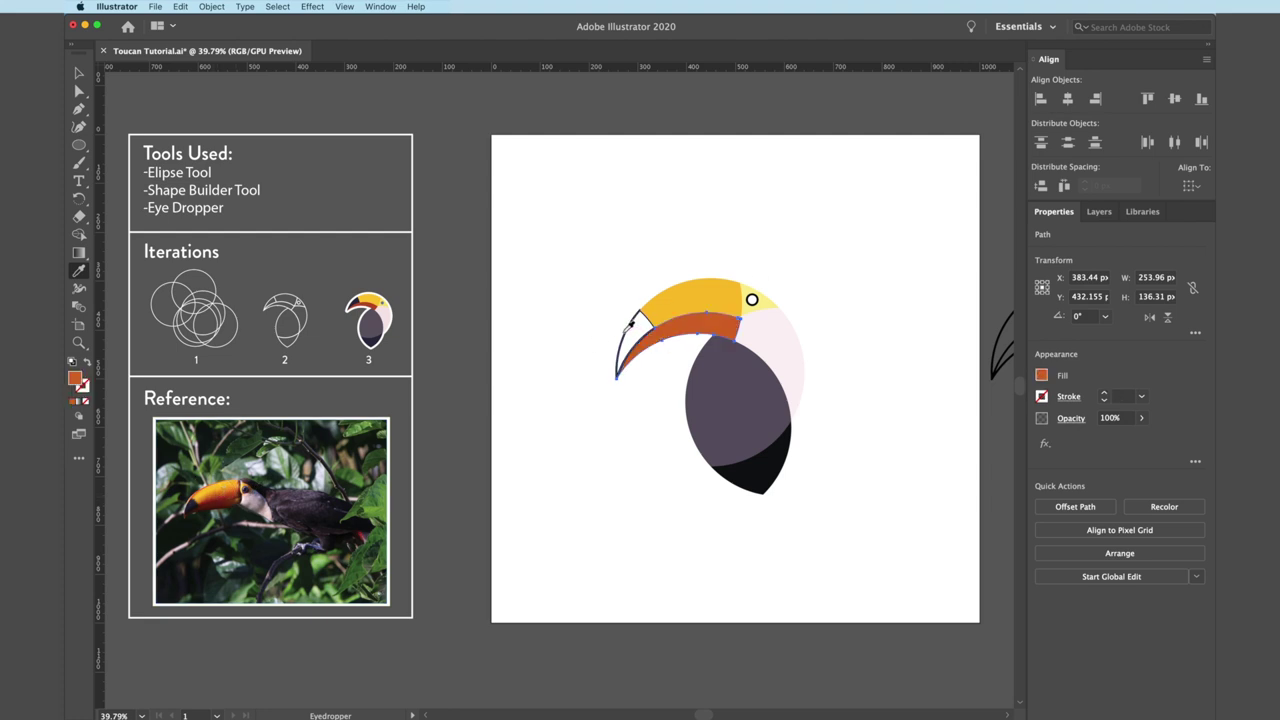
Step: Fill the beak tip with black sampled from the belly, then select the small eye circle
key(v)
click(625, 336)
click(625, 336)
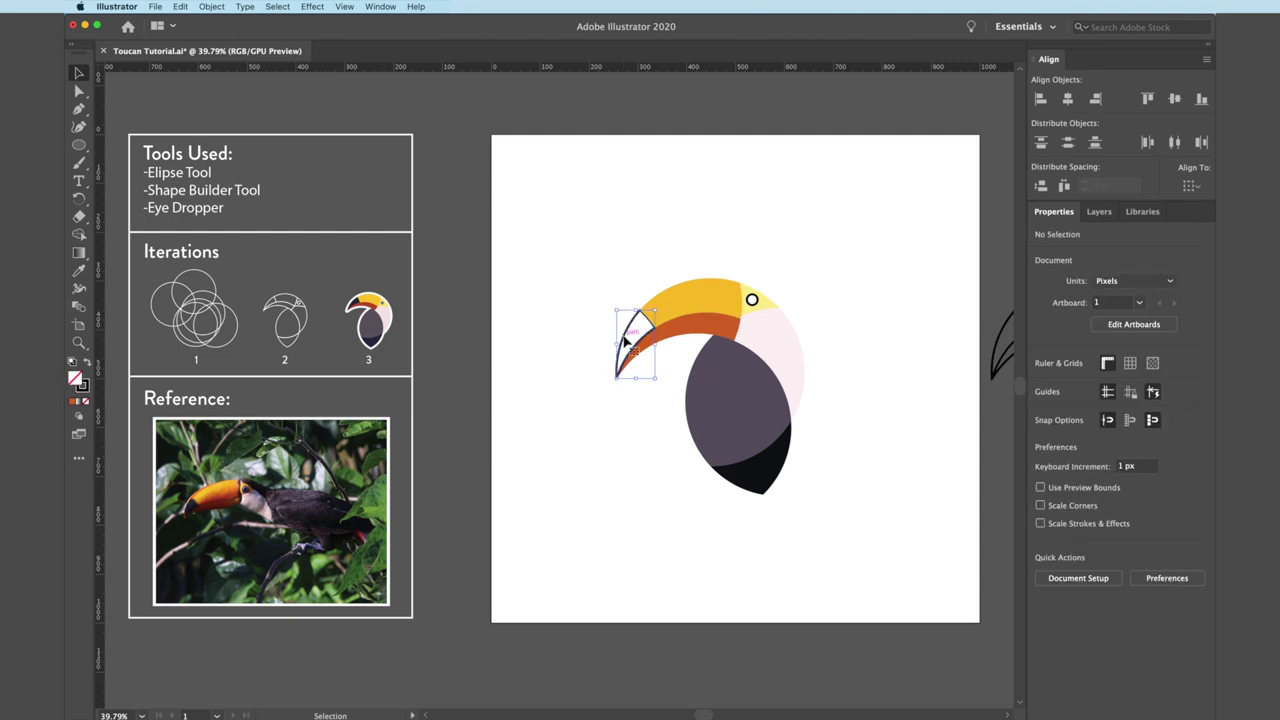
key(i)
click(759, 466)
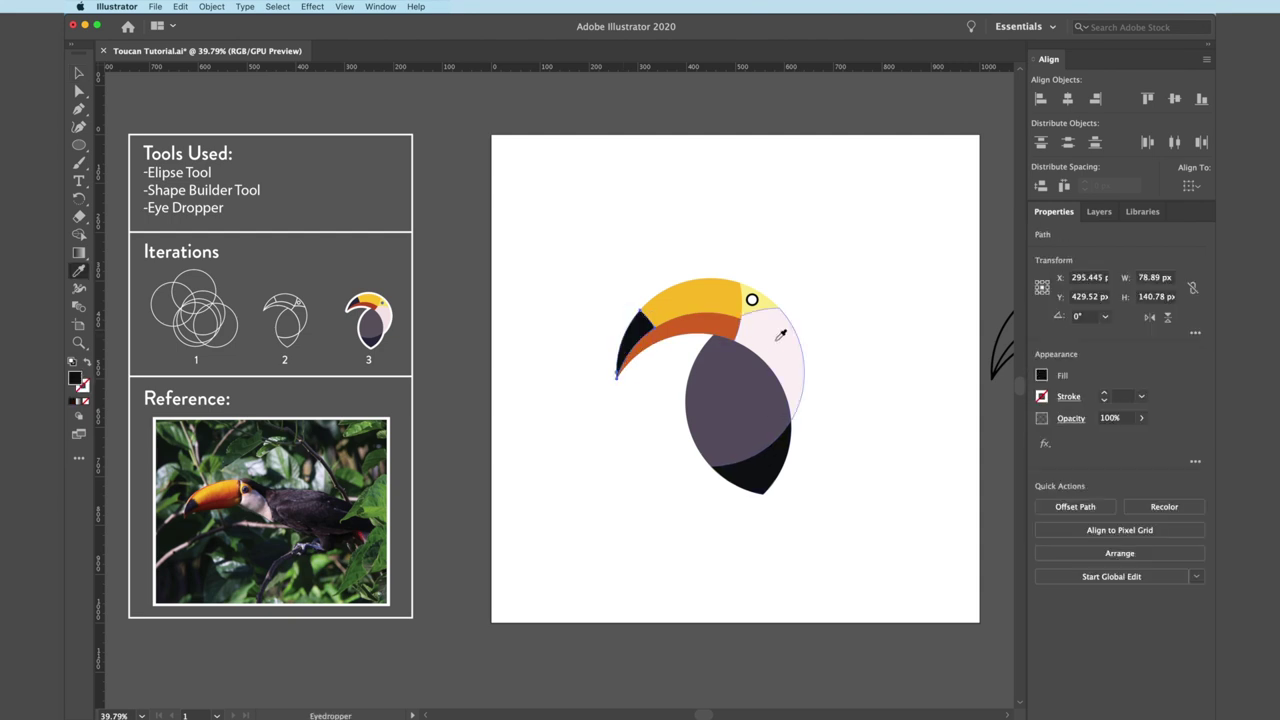
scroll(775, 262, up, 5)
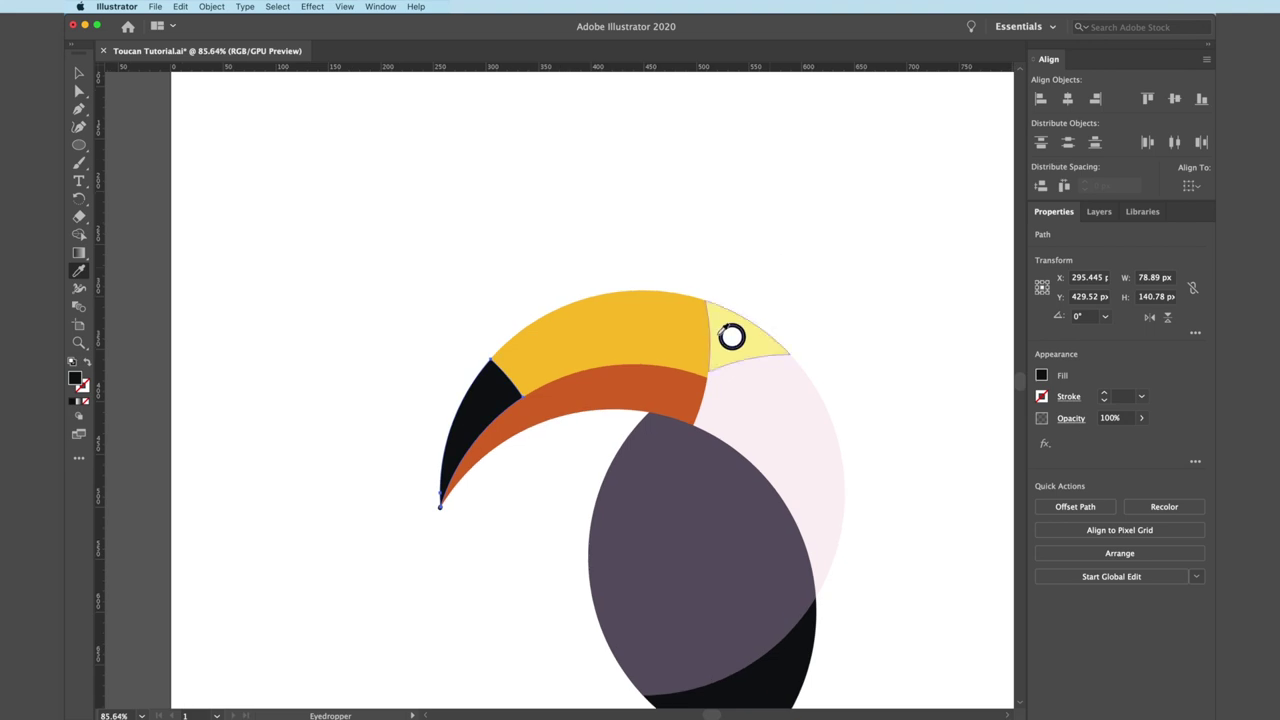
key(v)
click(720, 316)
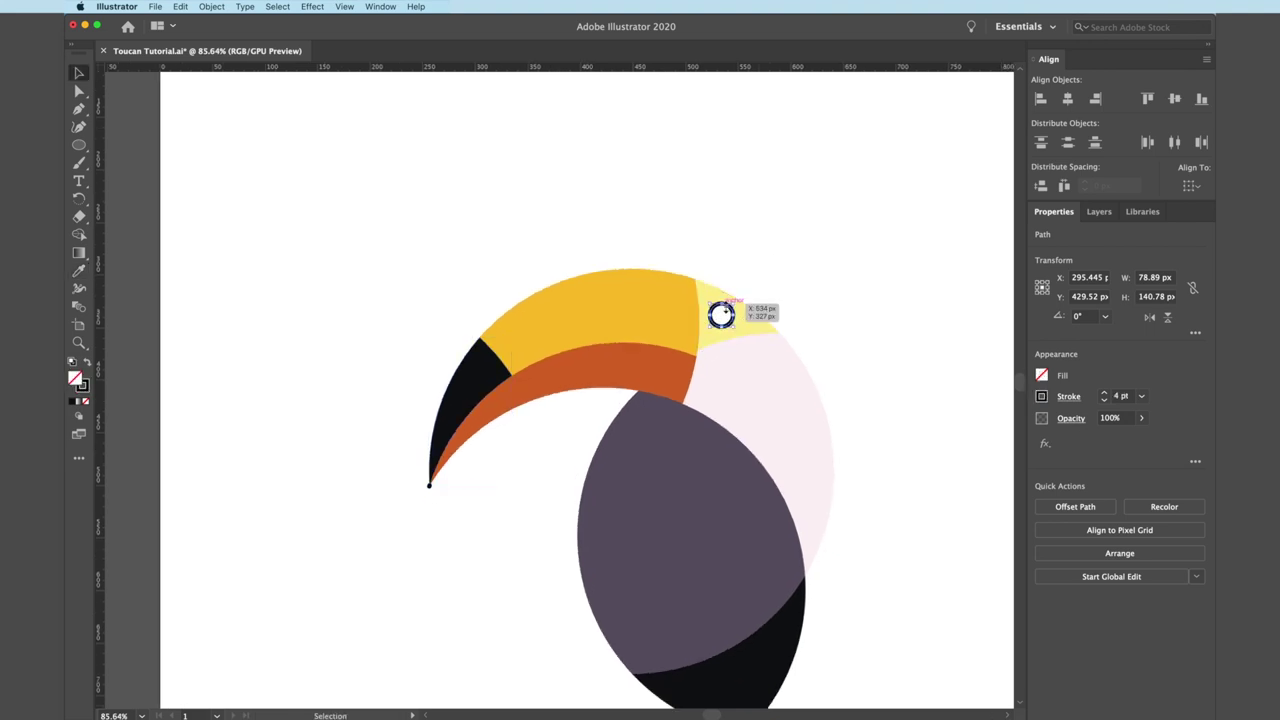
scroll(722, 314, down, 3)
scroll(726, 308, down, 3)
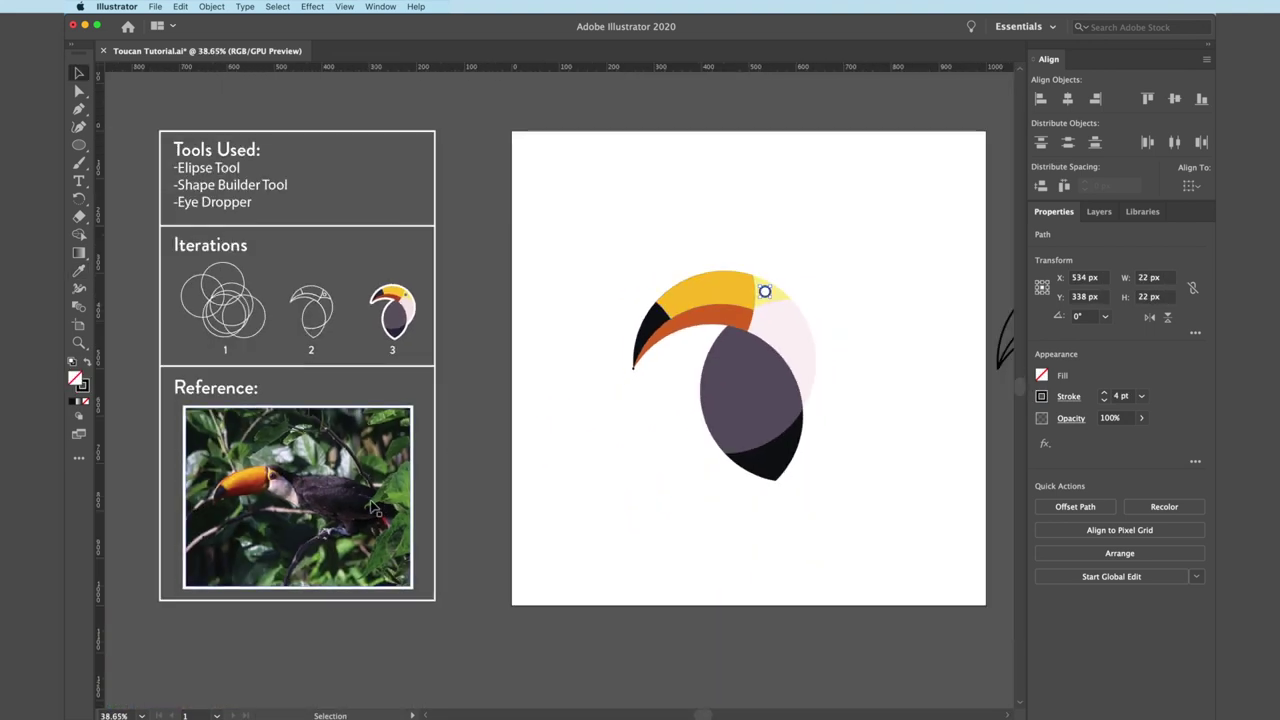
Step: Eyedrop the toucan's eye in the photo to fill the eye circle solid dark blue-purple, removing its outline
scroll(272, 569, left, 2)
scroll(272, 569, up, 12)
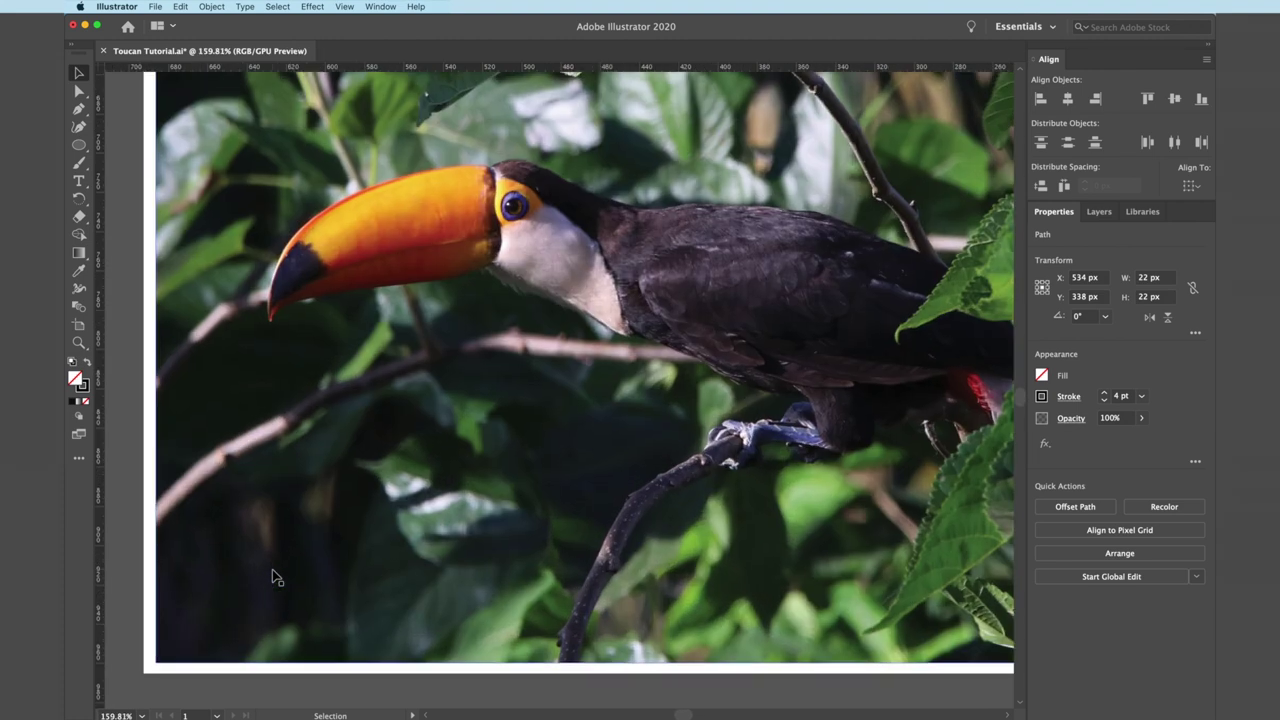
scroll(277, 578, up, 3)
scroll(277, 578, right, 1)
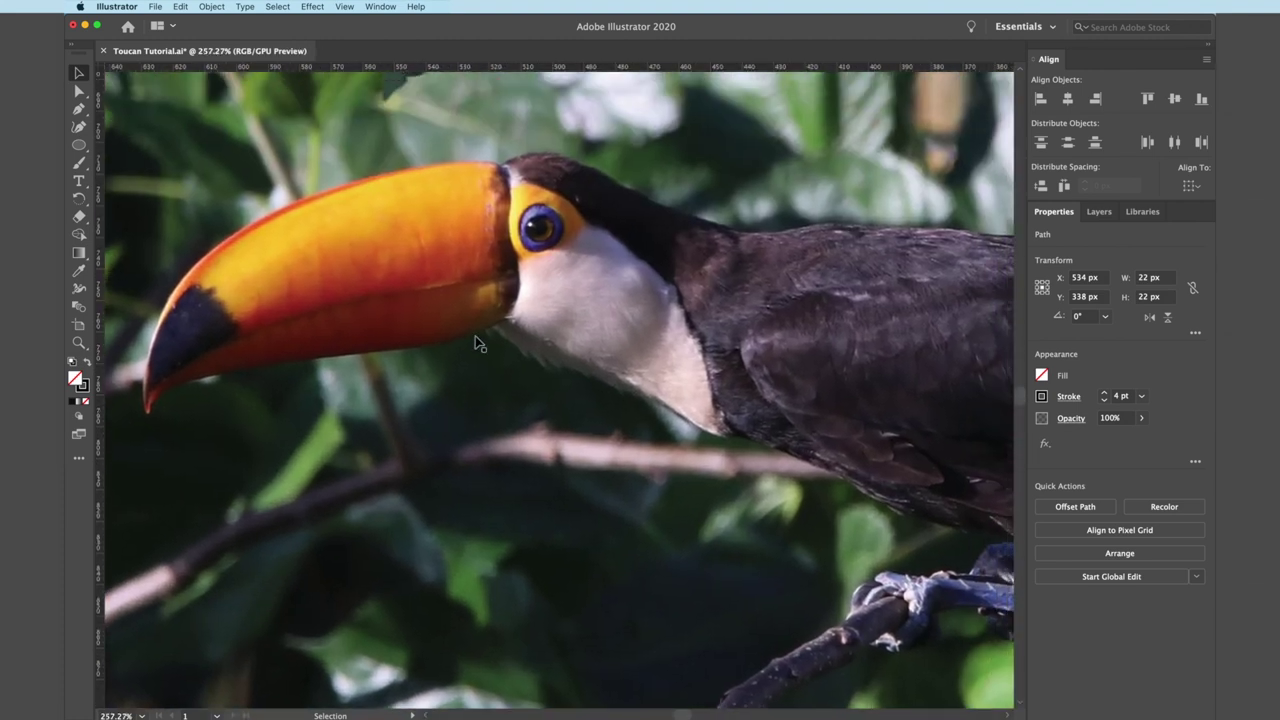
key(i)
click(540, 211)
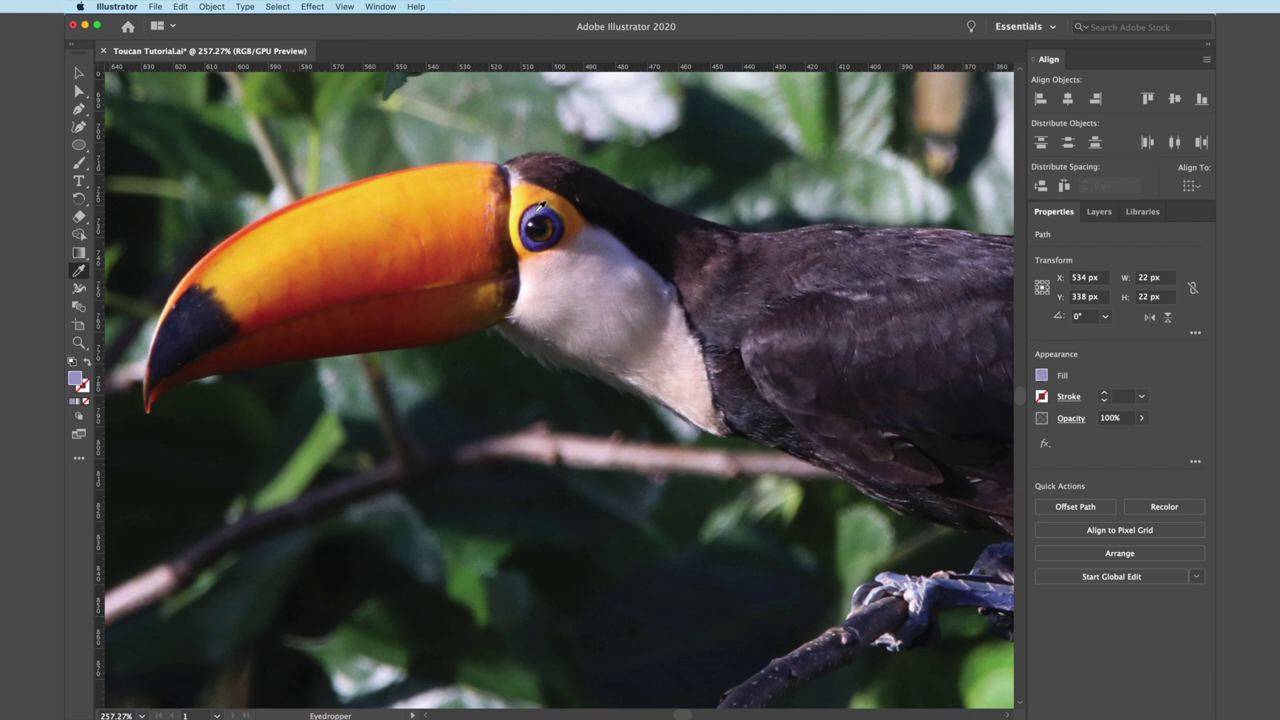
click(537, 212)
click(543, 212)
click(547, 208)
scroll(547, 208, down, 3)
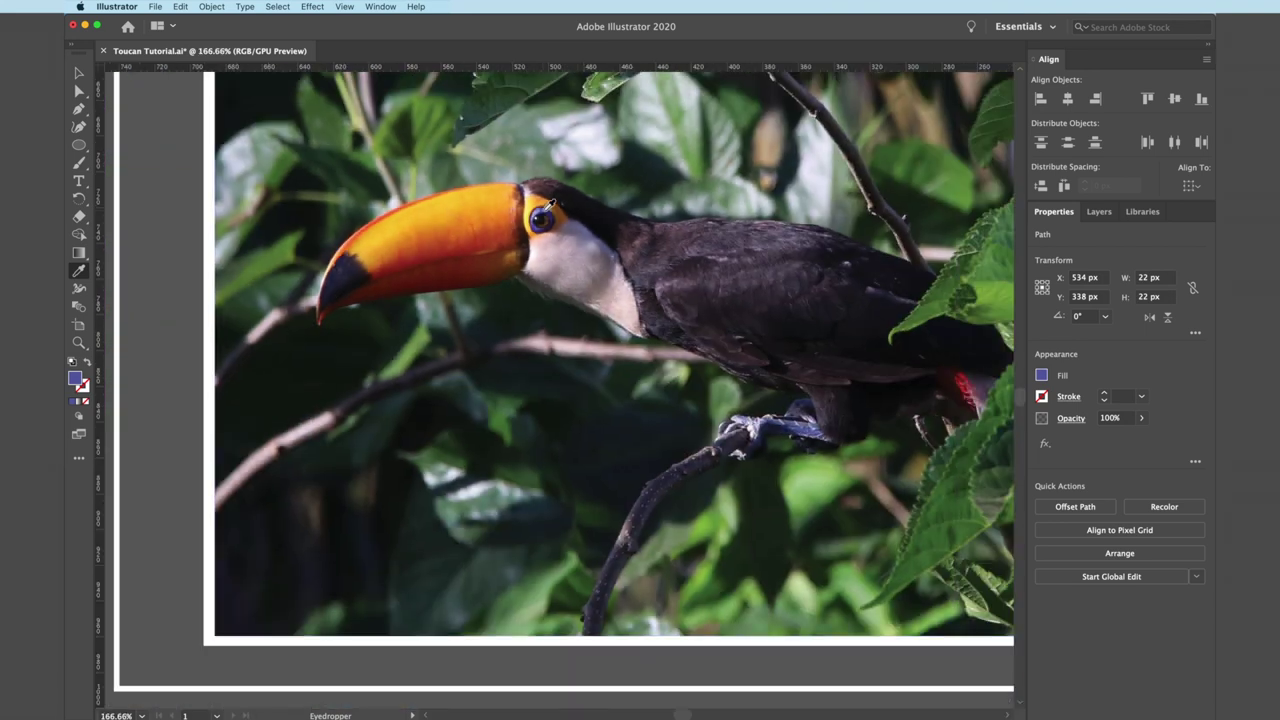
scroll(549, 205, down, 4)
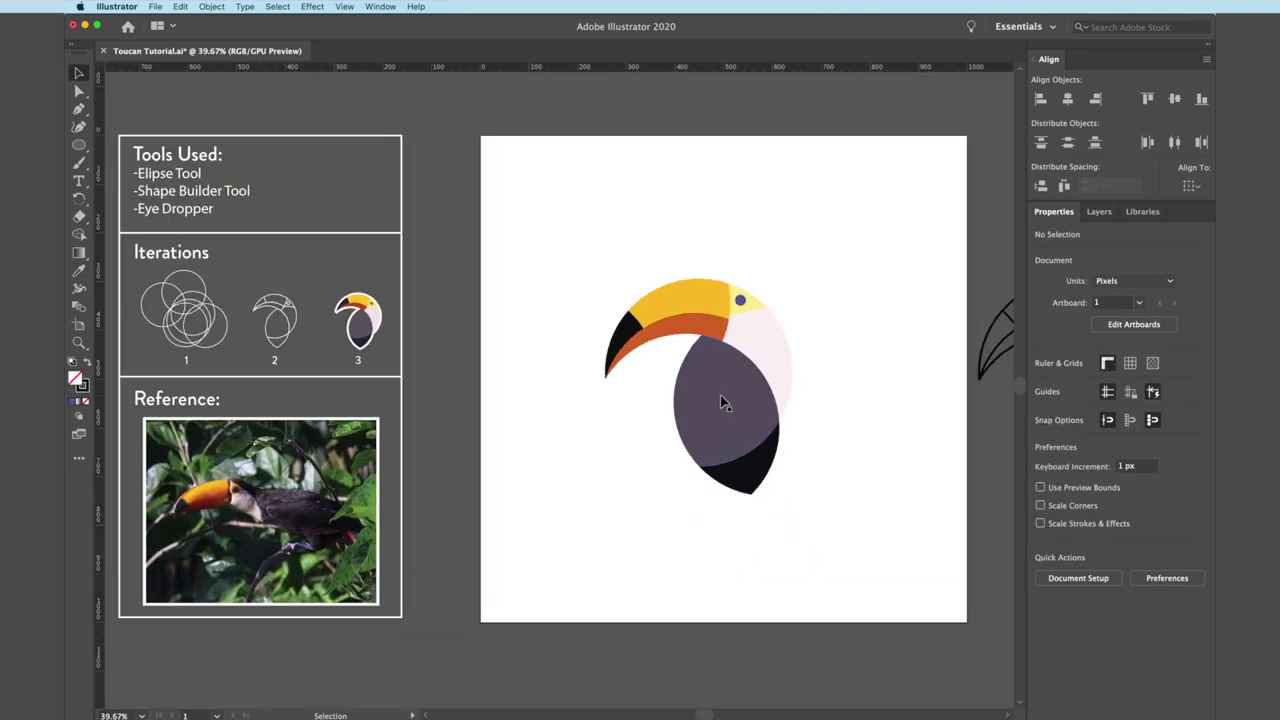